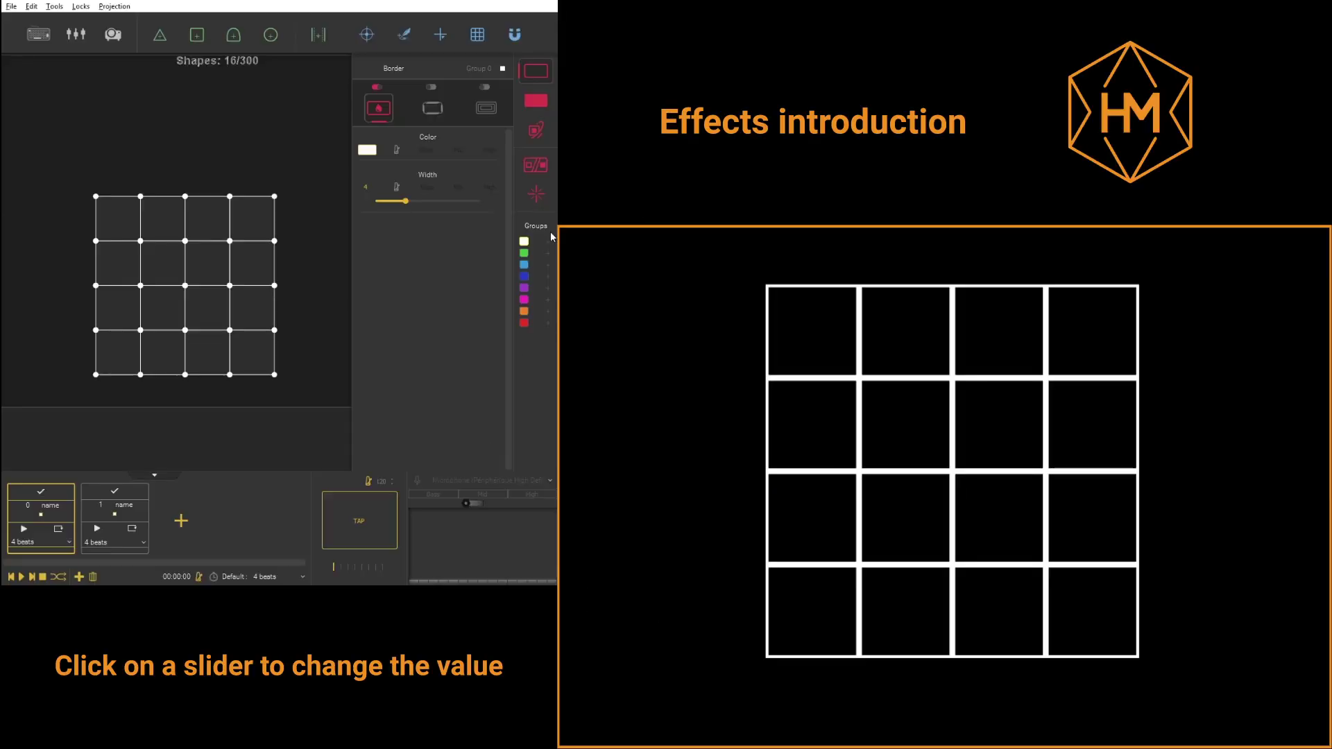
# Make the border width pulse between 0 and 6 with the metronome at tempo 150.
pyautogui.click(425, 201)
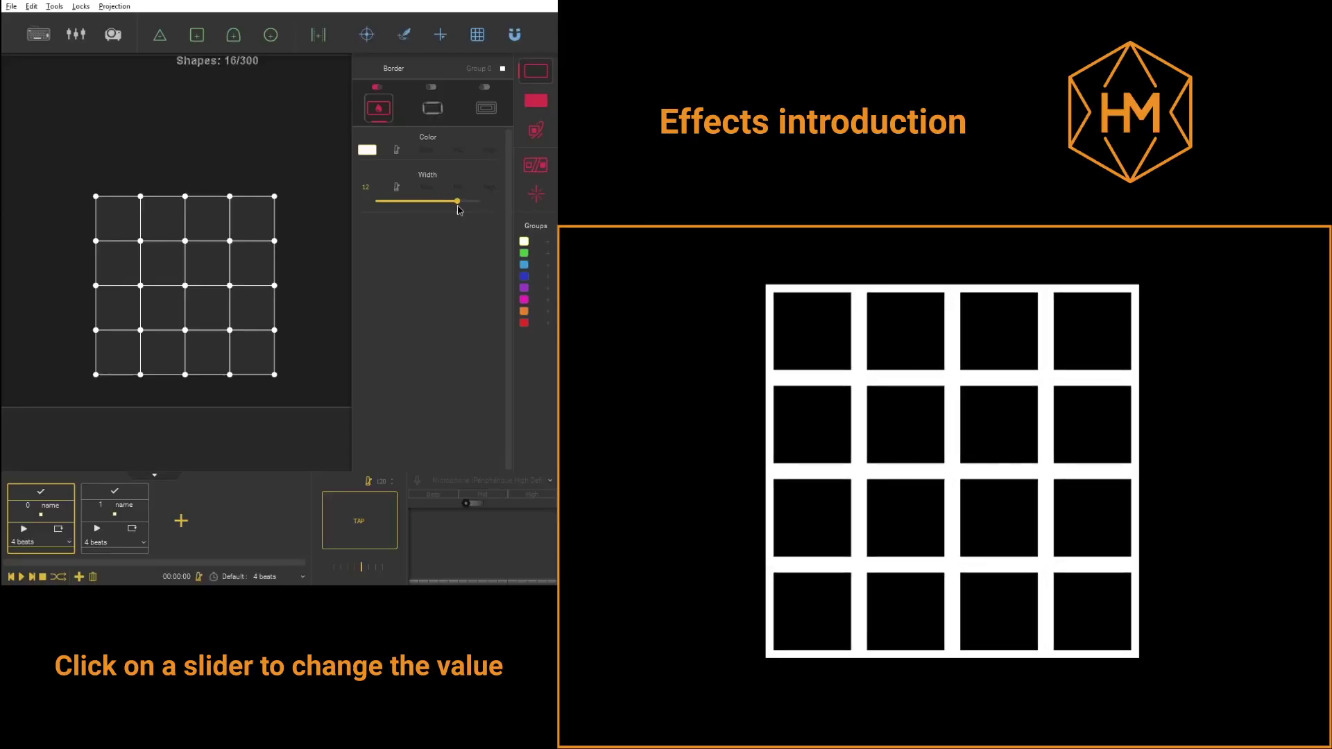
pyautogui.moveTo(413, 208)
pyautogui.mouseDown()
pyautogui.moveTo(393, 204)
pyautogui.moveTo(454, 207)
pyautogui.moveTo(416, 208)
pyautogui.mouseUp()
pyautogui.click(397, 187)
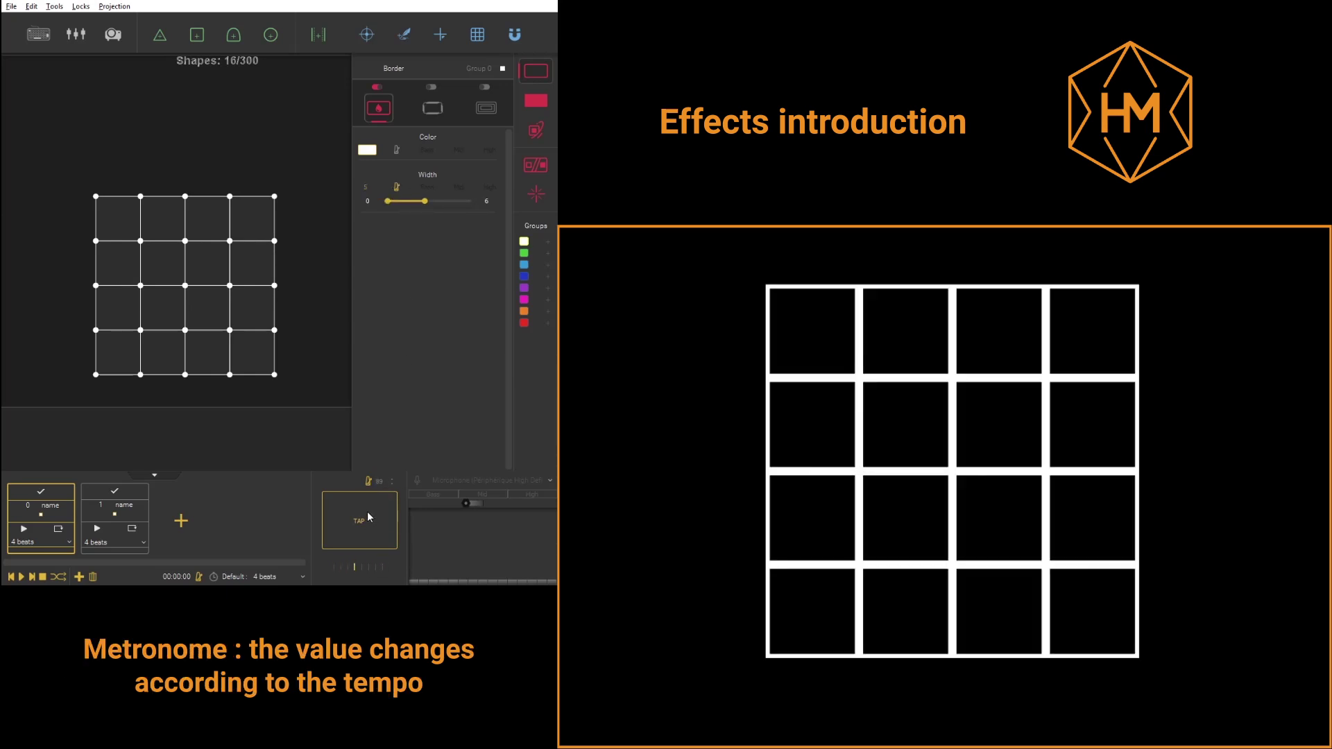
pyautogui.moveTo(383, 489); pyautogui.dragTo(381, 430)
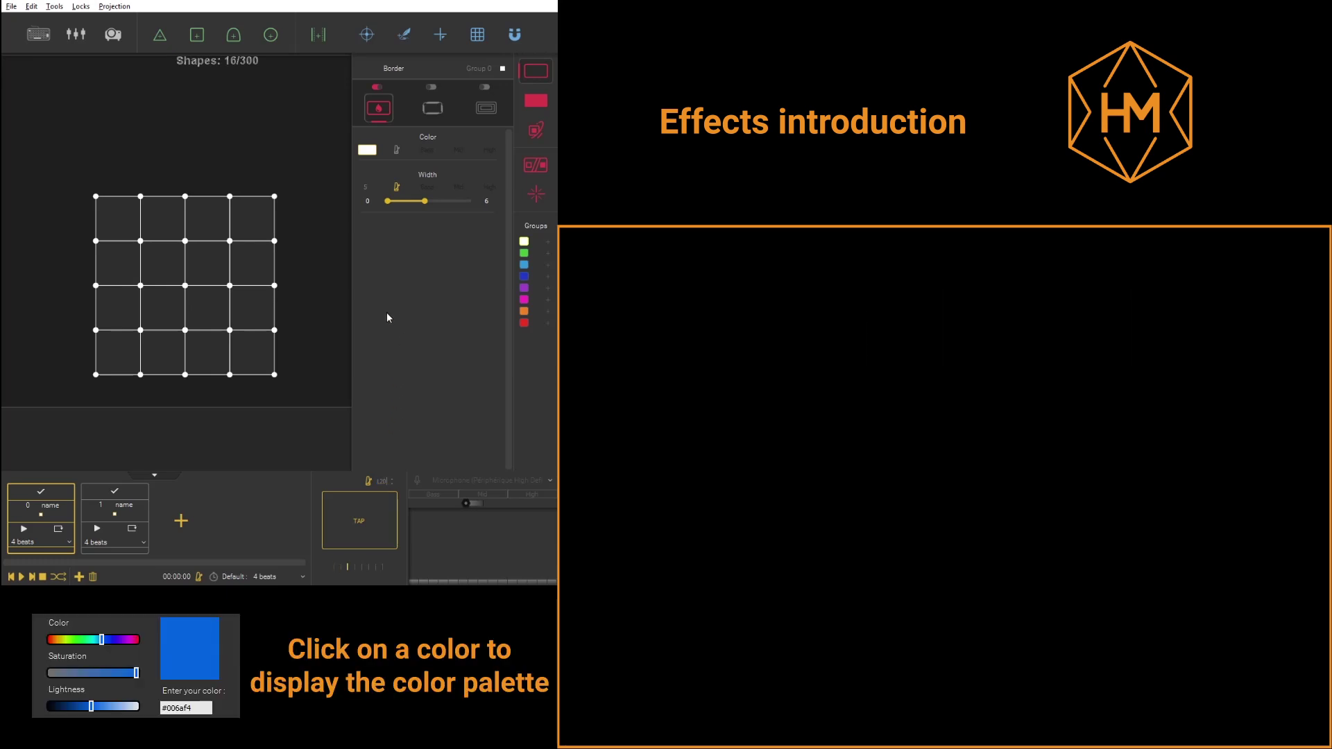
# Try a beat-synced red-to-yellow border, then keep steady white width-5 borders and pick Line.
pyautogui.click(397, 150)
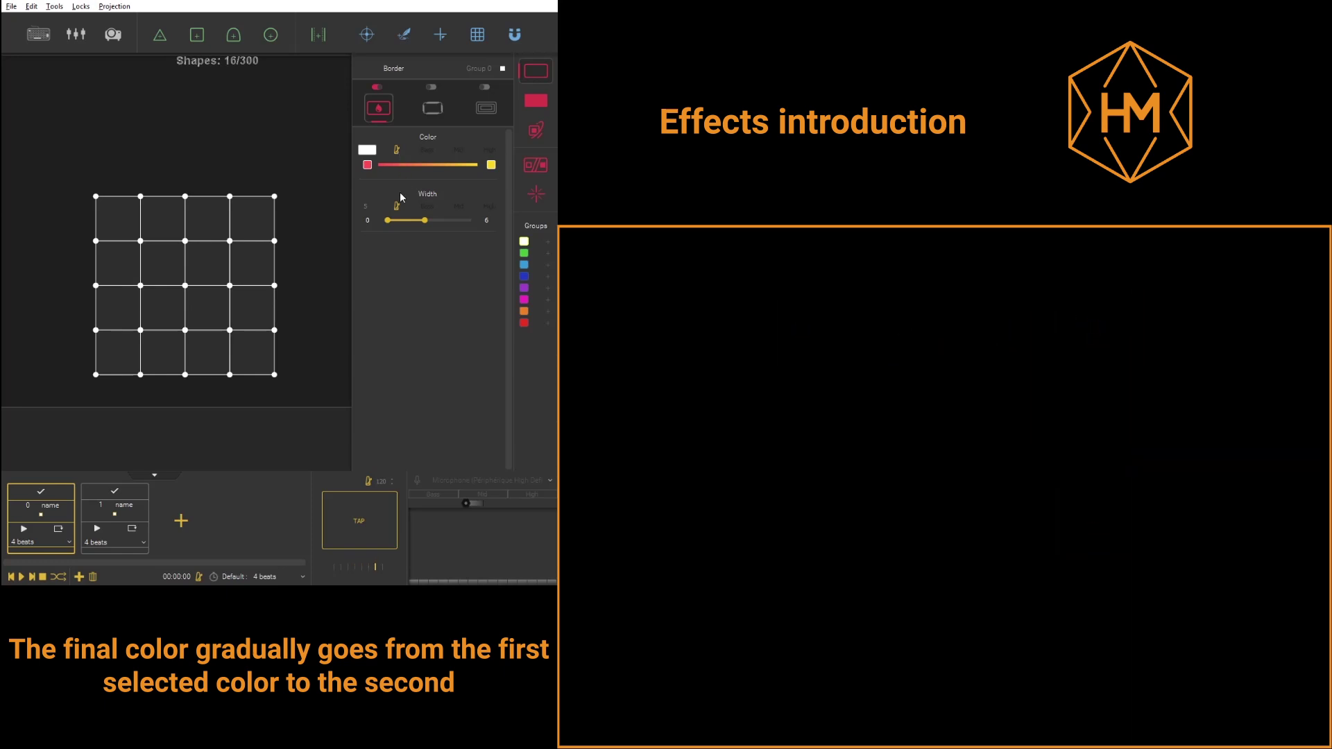
pyautogui.click(369, 211)
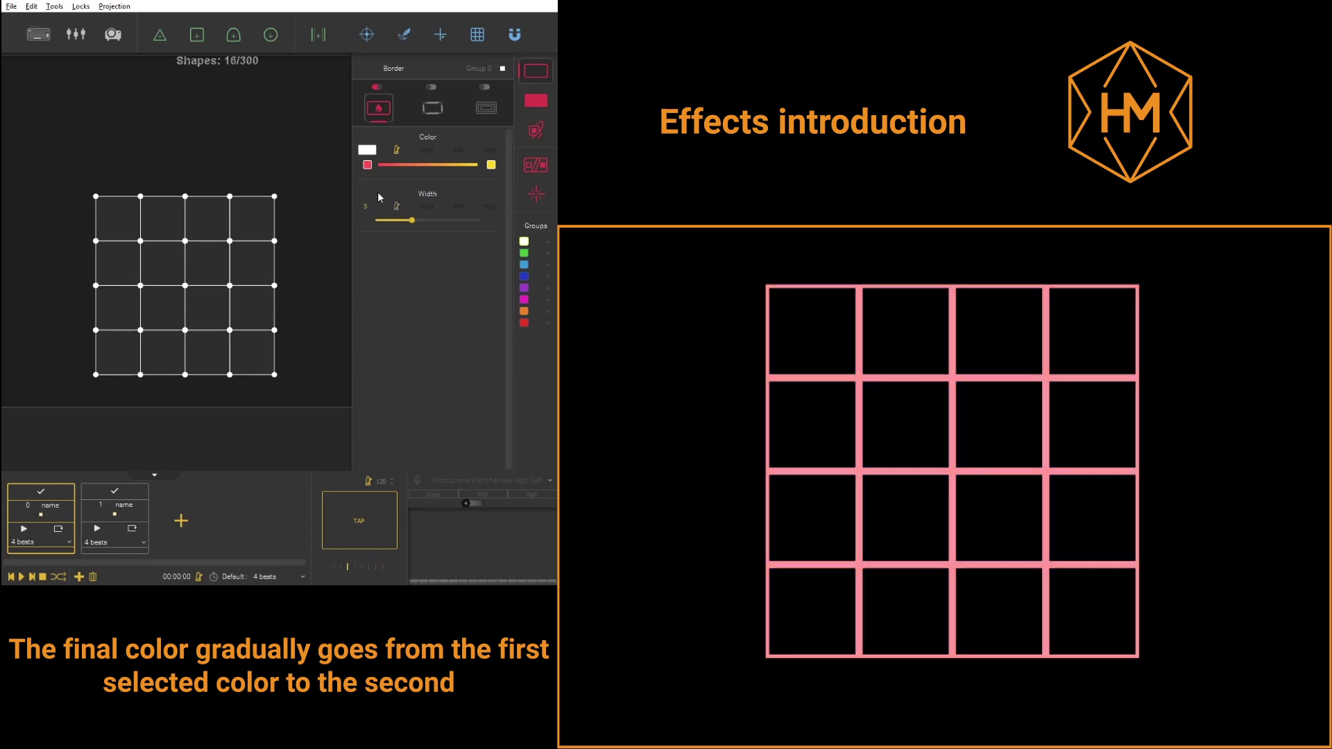
pyautogui.click(397, 150)
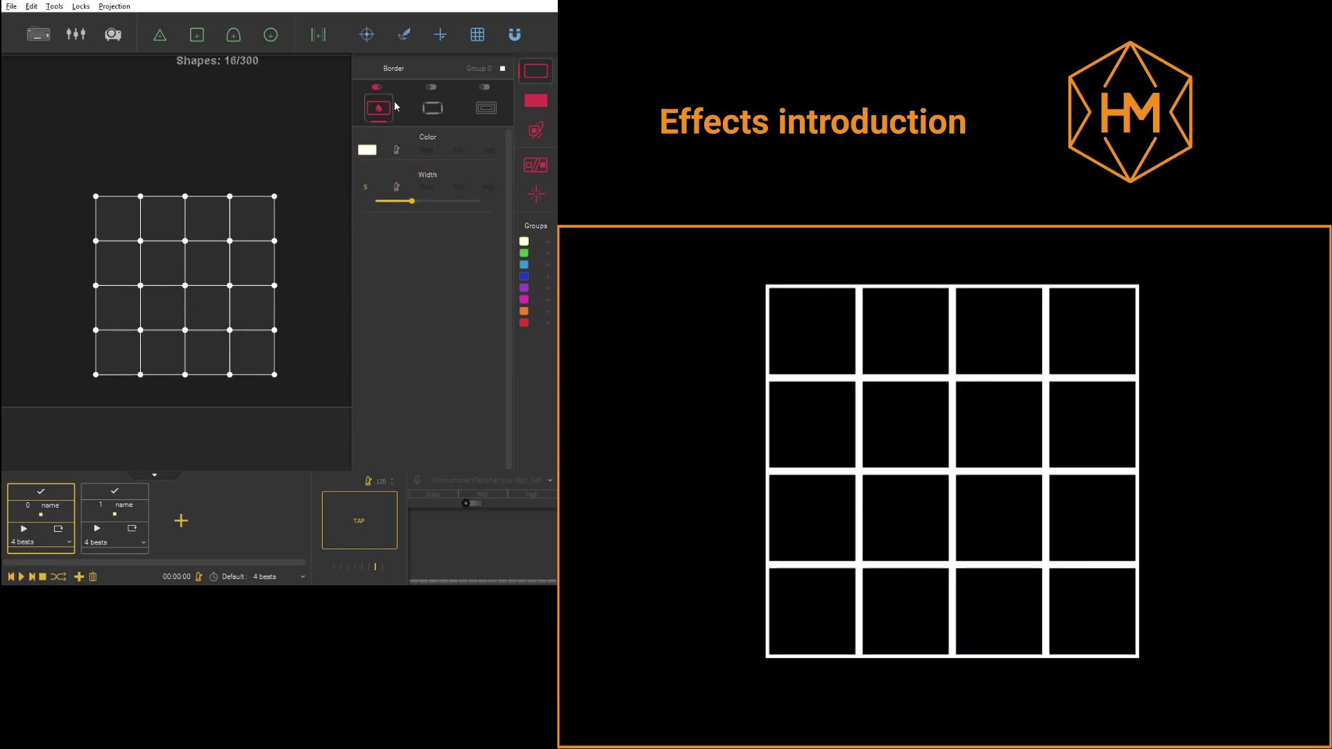
pyautogui.click(434, 106)
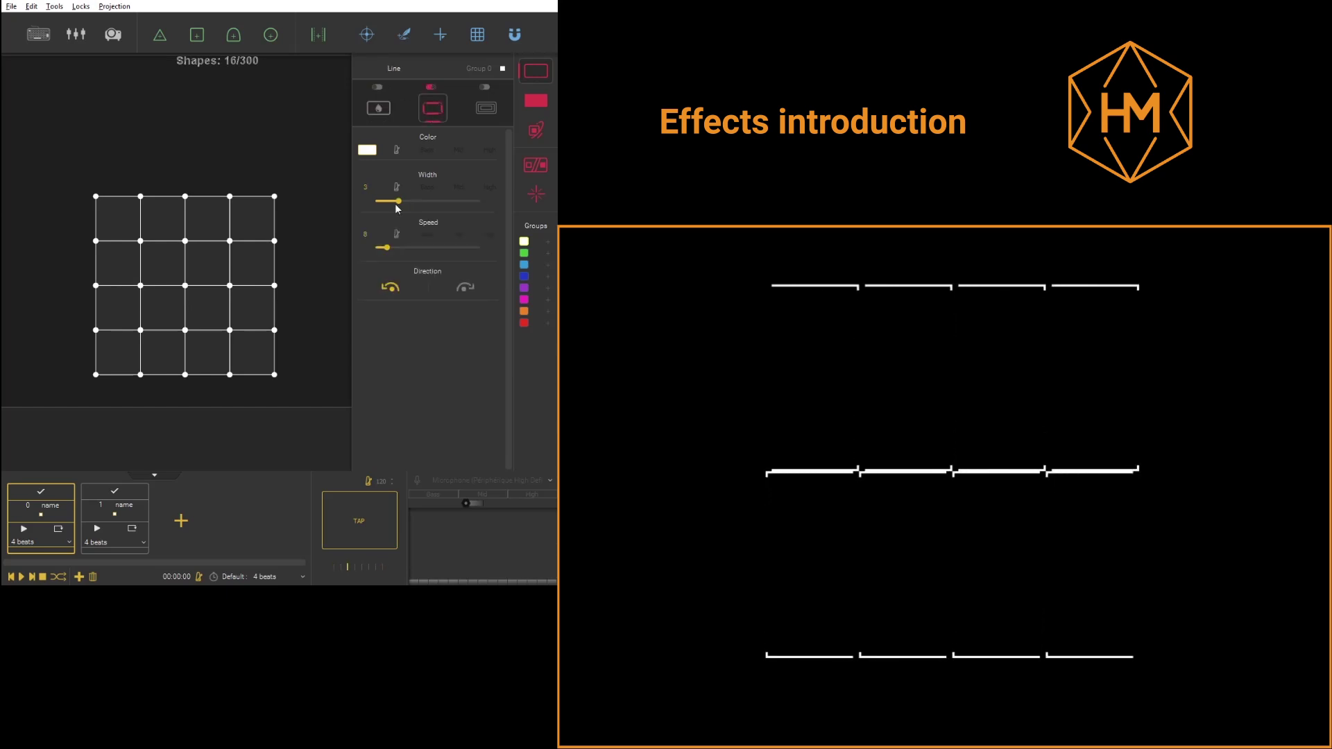
# Set Line speed to 30, try the direction toggles, then return to the Border effect.
pyautogui.moveTo(387, 247); pyautogui.dragTo(399, 206)
pyautogui.click(464, 287)
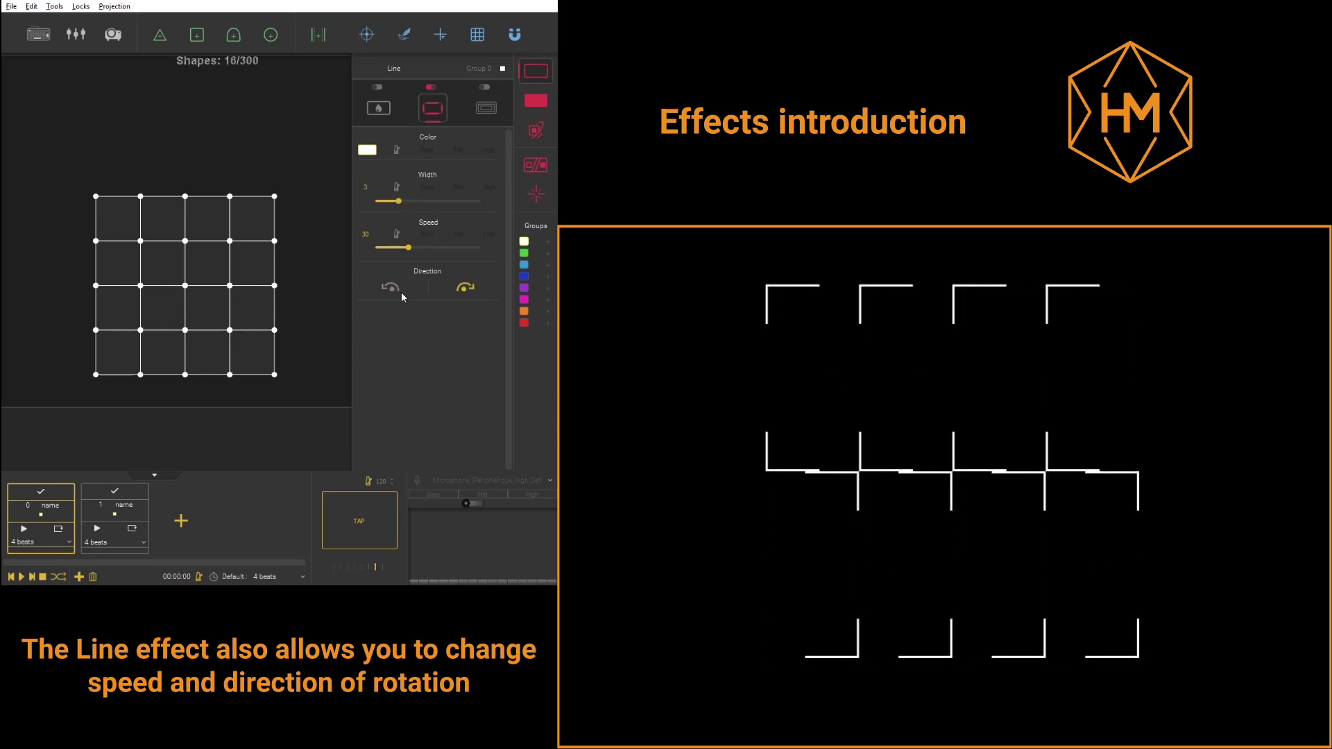
pyautogui.click(392, 288)
pyautogui.click(461, 288)
pyautogui.click(392, 289)
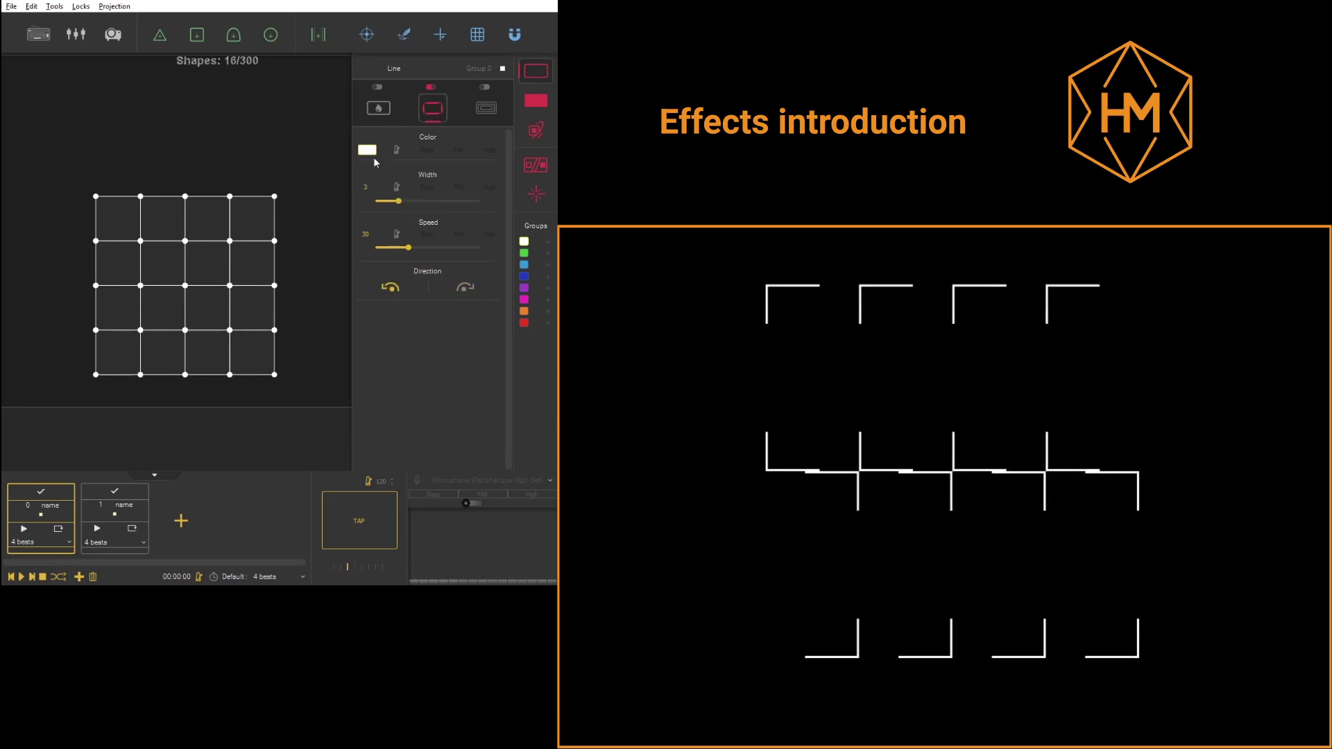
pyautogui.click(378, 108)
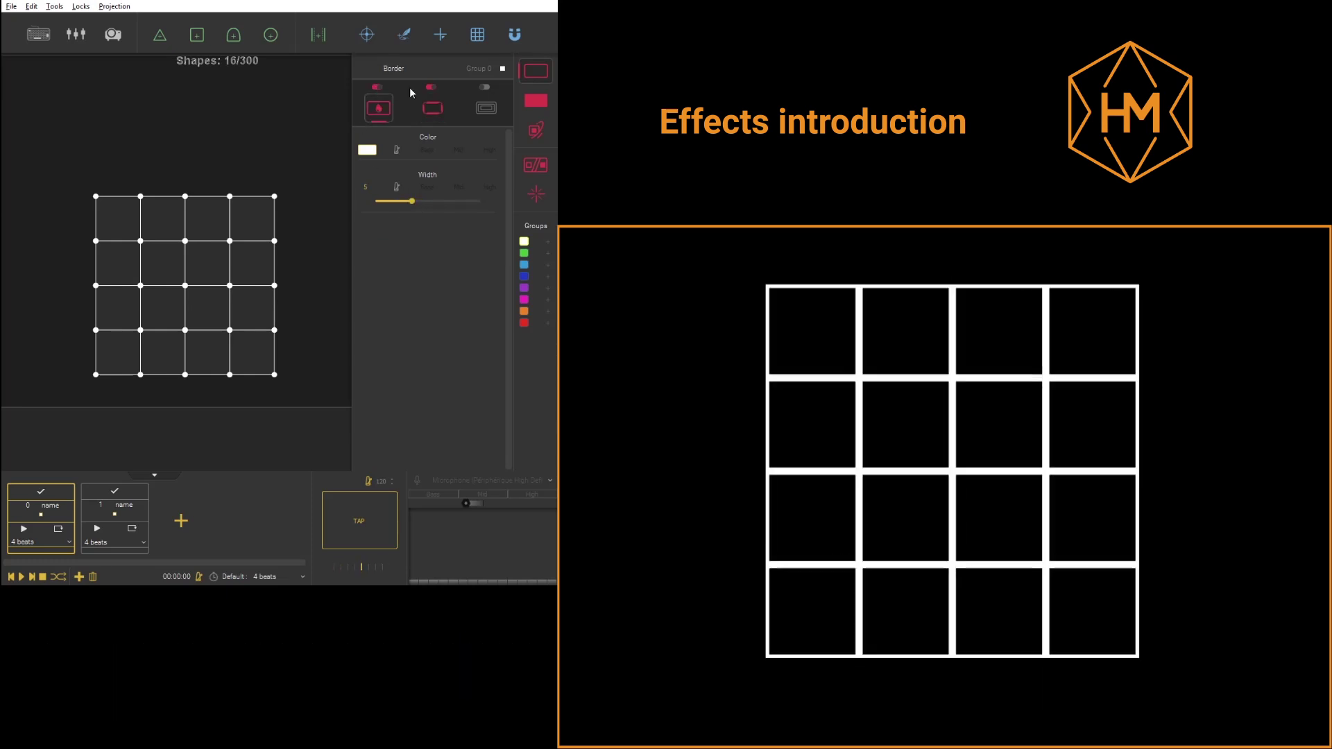
pyautogui.click(536, 102)
# Fill squares with random colours from yellow, magenta, green and light green, then choose Special.
pyautogui.click(378, 108)
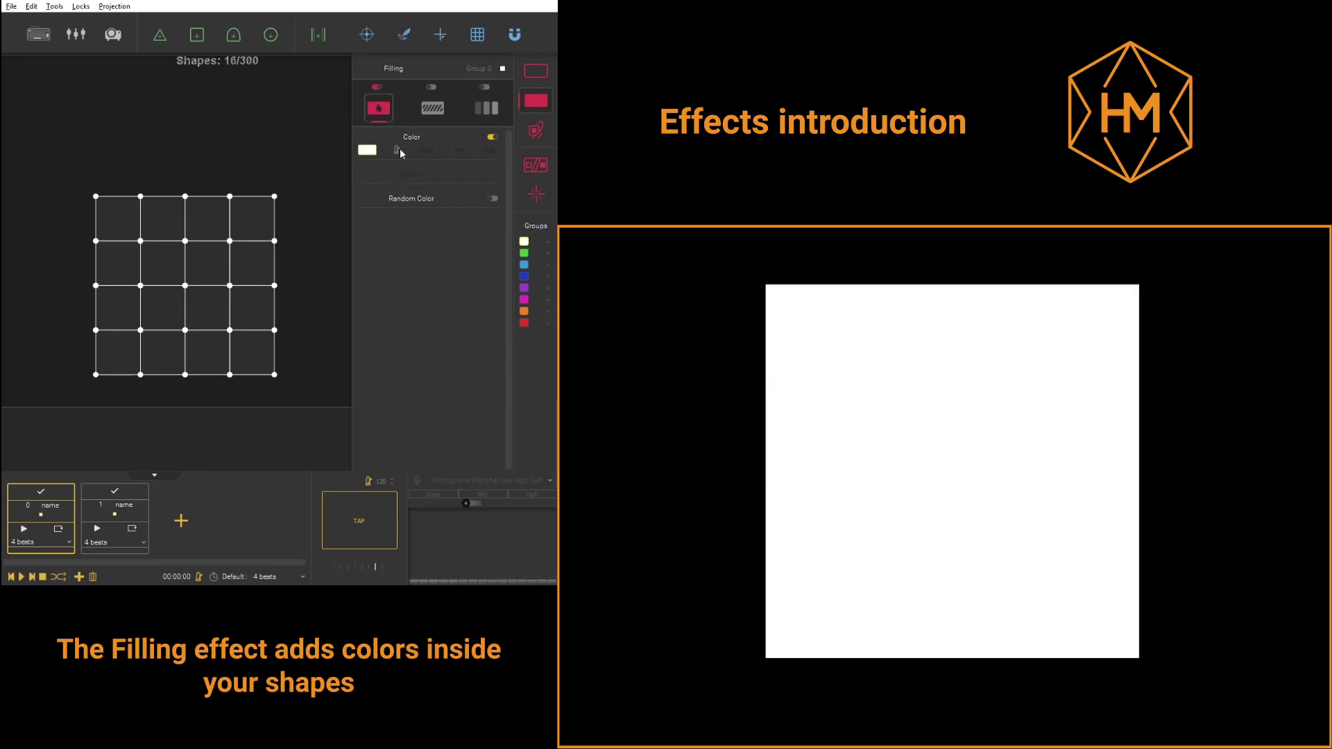
pyautogui.click(397, 150)
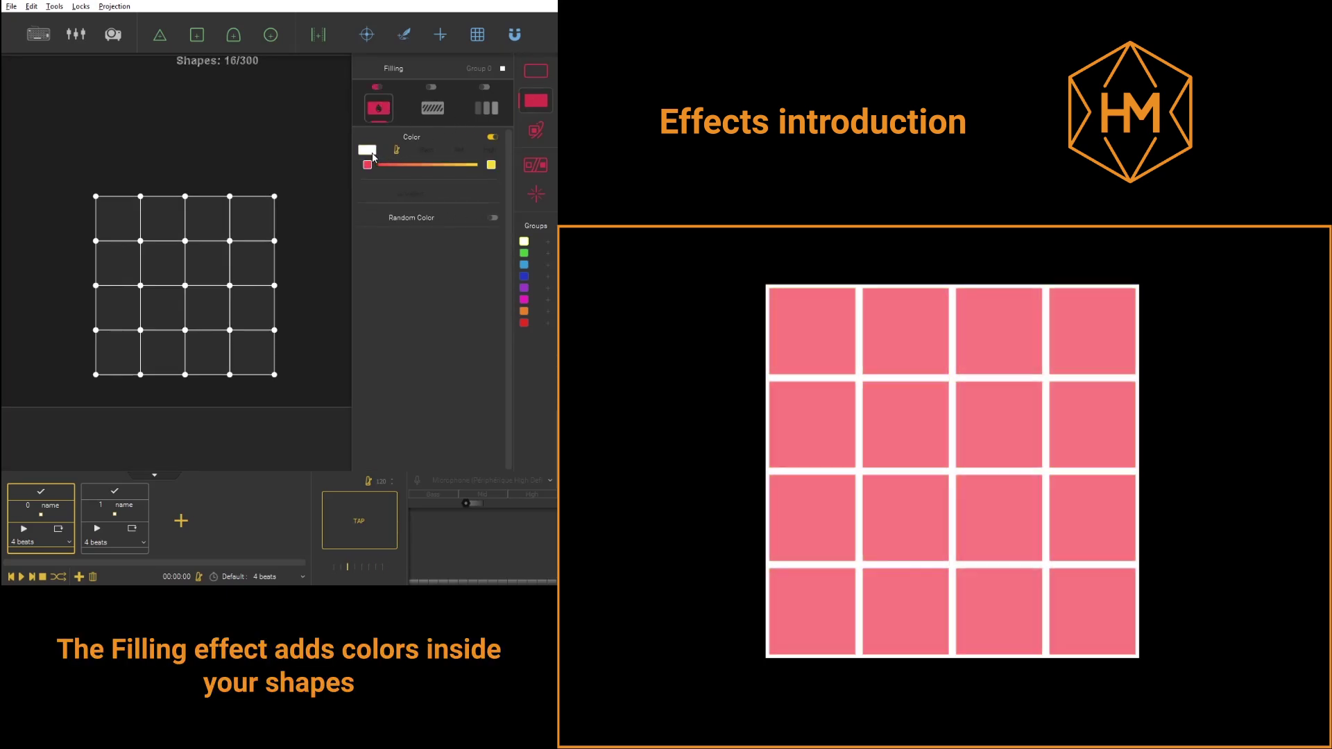
pyautogui.click(396, 149)
pyautogui.click(490, 201)
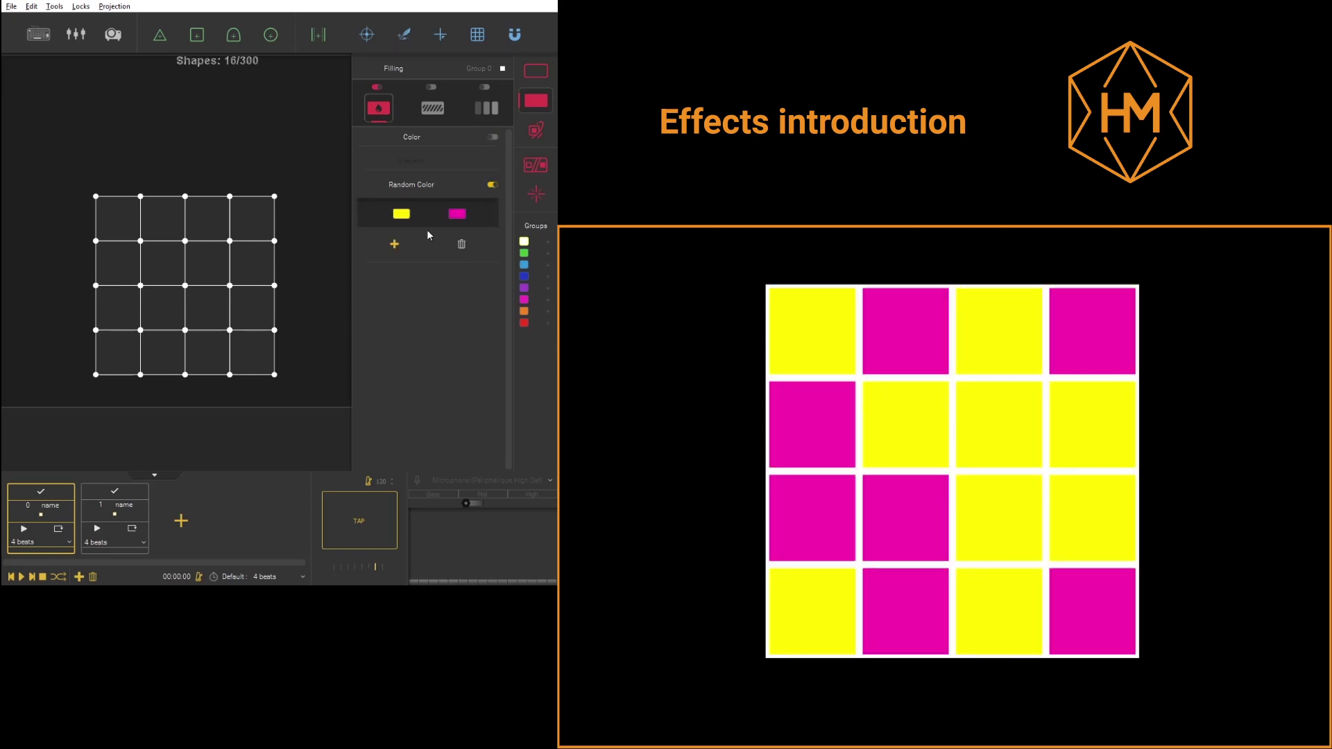
pyautogui.click(394, 244)
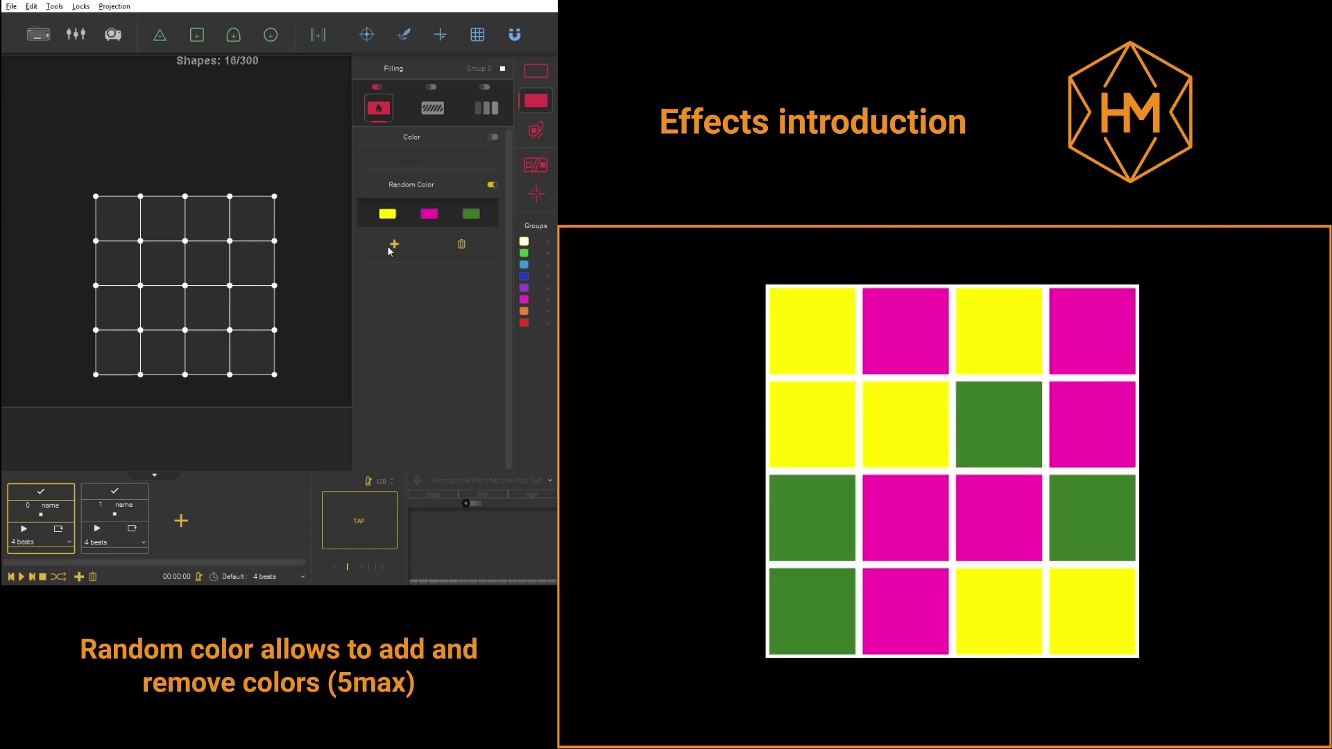
pyautogui.click(393, 245)
pyautogui.click(393, 244)
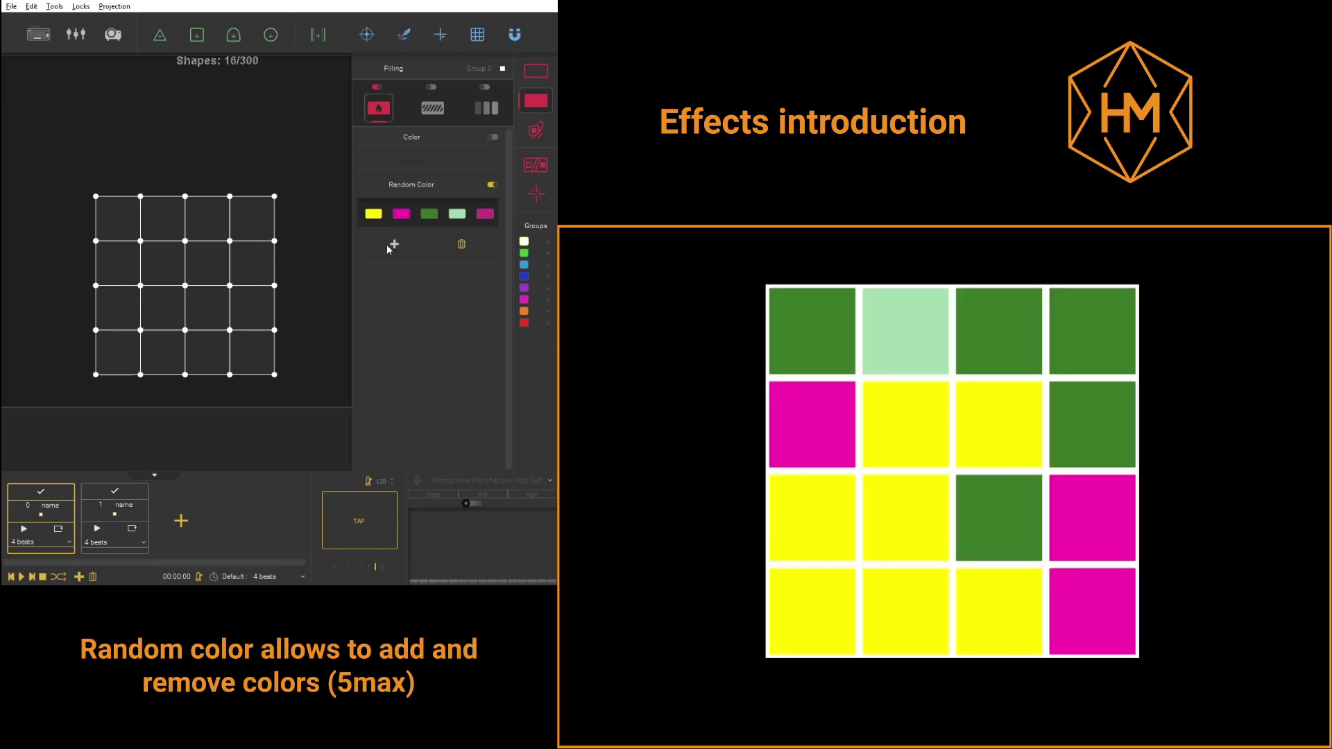
pyautogui.click(461, 244)
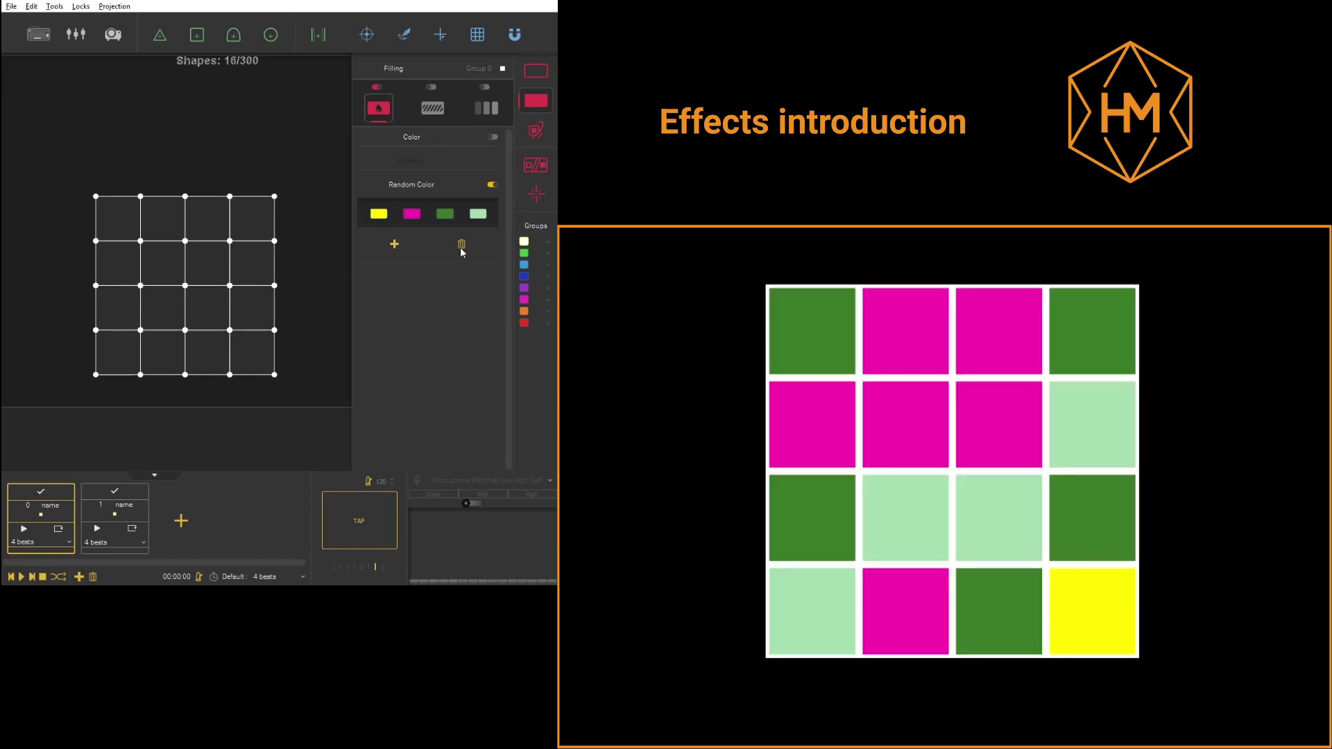
pyautogui.click(432, 108)
# Try Hypnotic inset squares pulsing between 38 and 27, then switch Special and Filling off.
pyautogui.click(431, 88)
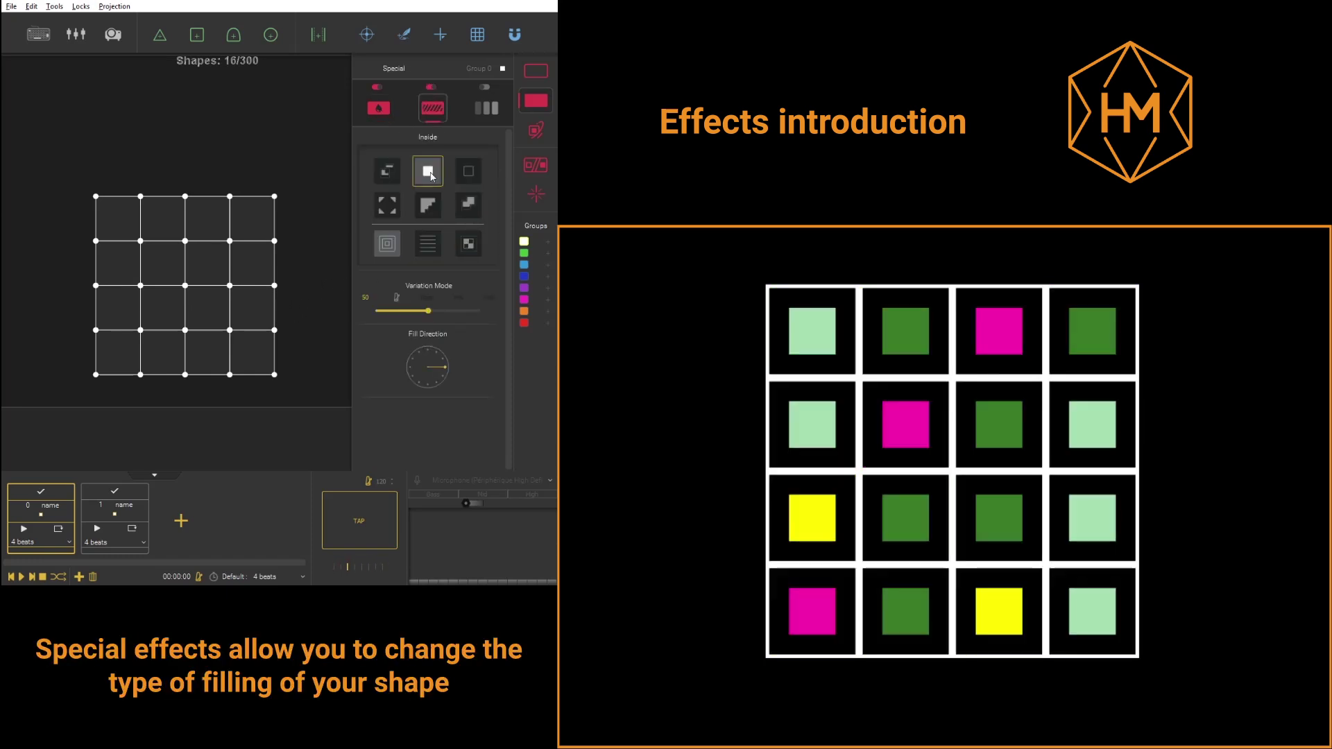
pyautogui.moveTo(428, 313)
pyautogui.mouseDown()
pyautogui.moveTo(401, 323)
pyautogui.moveTo(416, 328)
pyautogui.mouseUp()
pyautogui.click(398, 299)
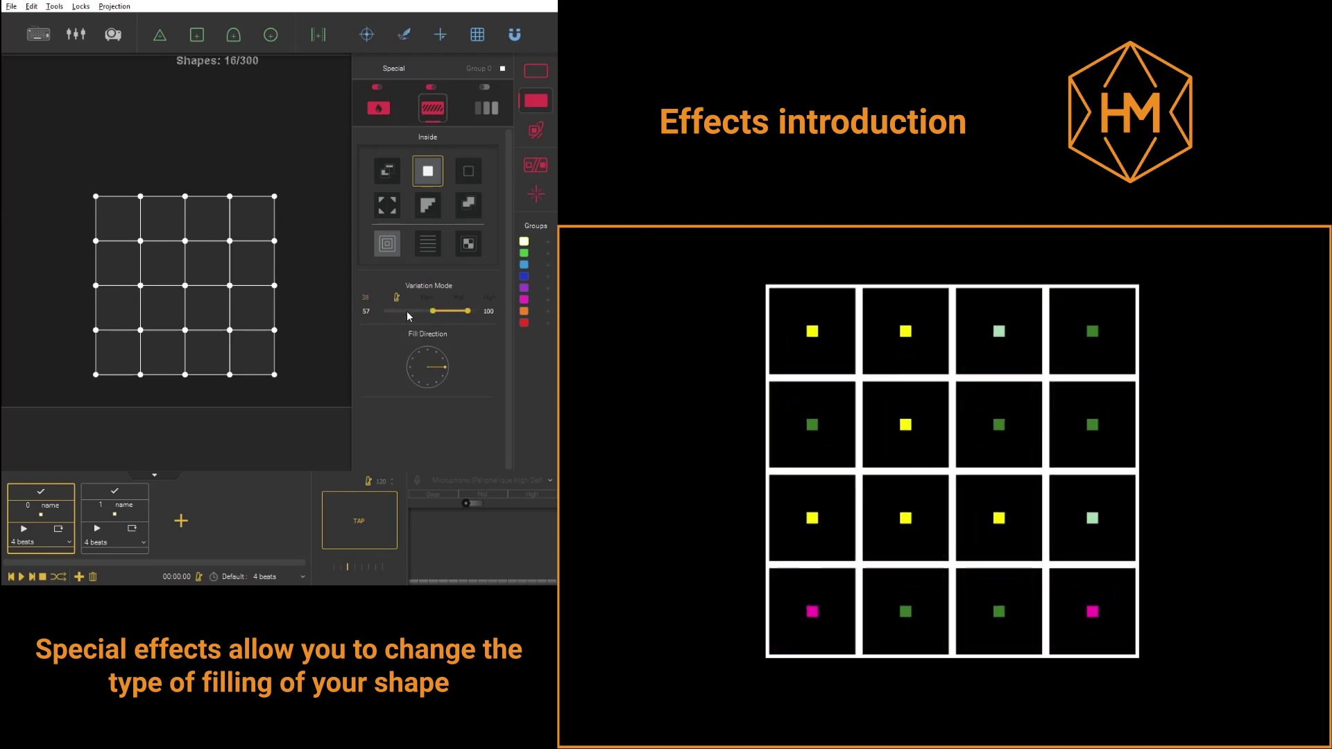
pyautogui.moveTo(433, 312)
pyautogui.mouseDown()
pyautogui.moveTo(410, 321)
pyautogui.moveTo(429, 319)
pyautogui.mouseUp()
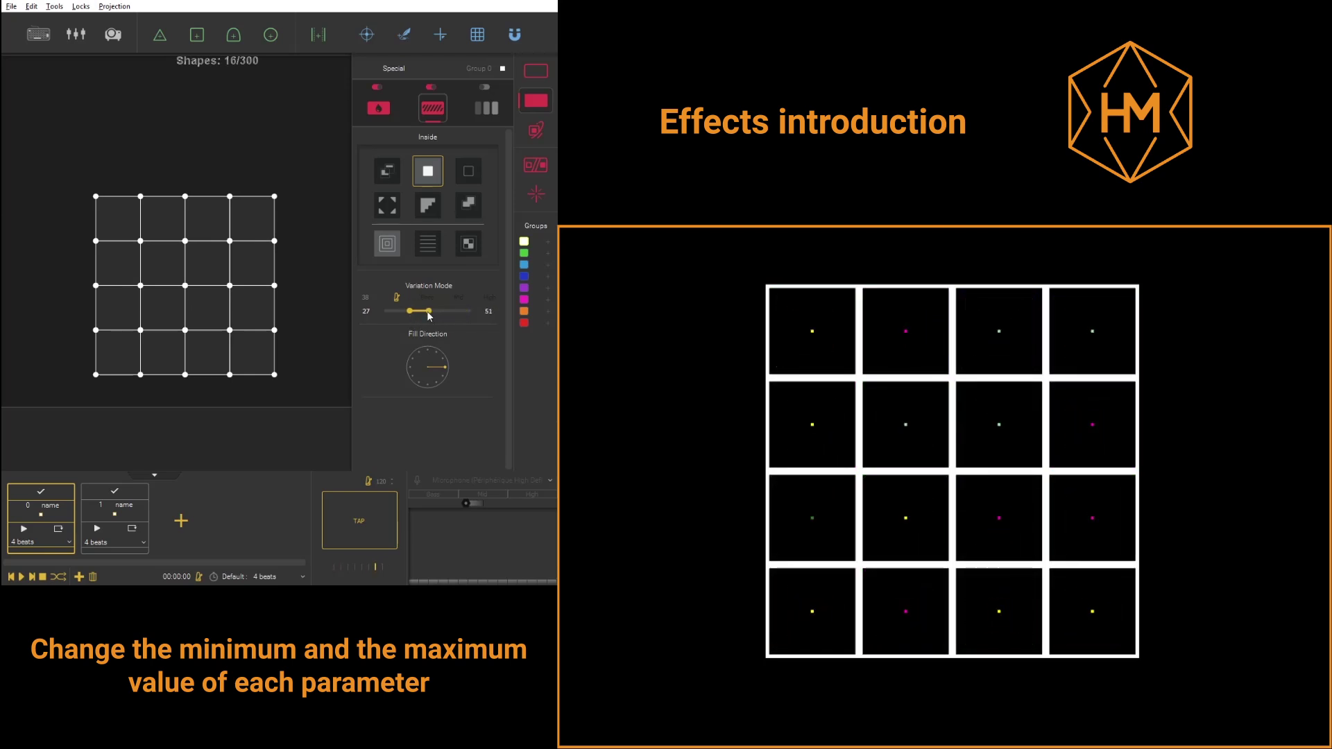
pyautogui.click(385, 249)
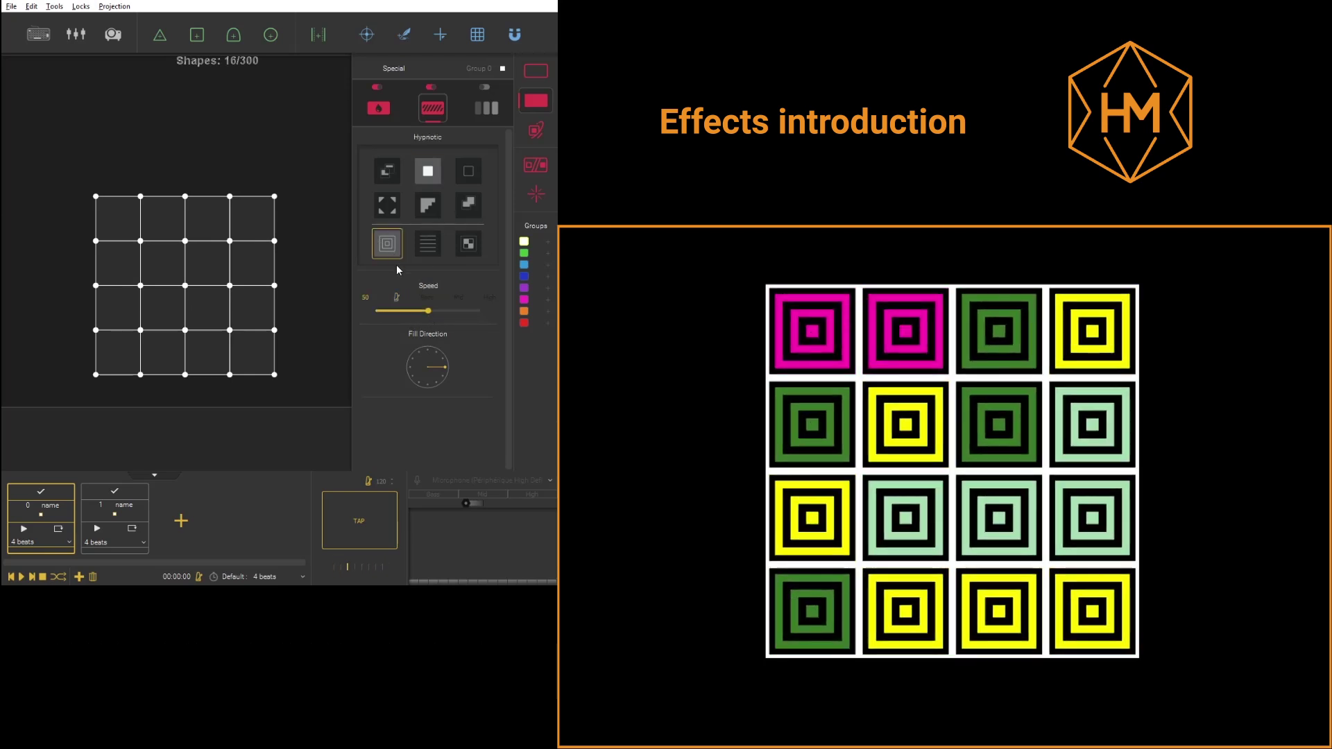
pyautogui.click(432, 88)
pyautogui.click(377, 87)
# Enable Move rotation of the squares around the X, Y and Z axes.
pyautogui.click(535, 132)
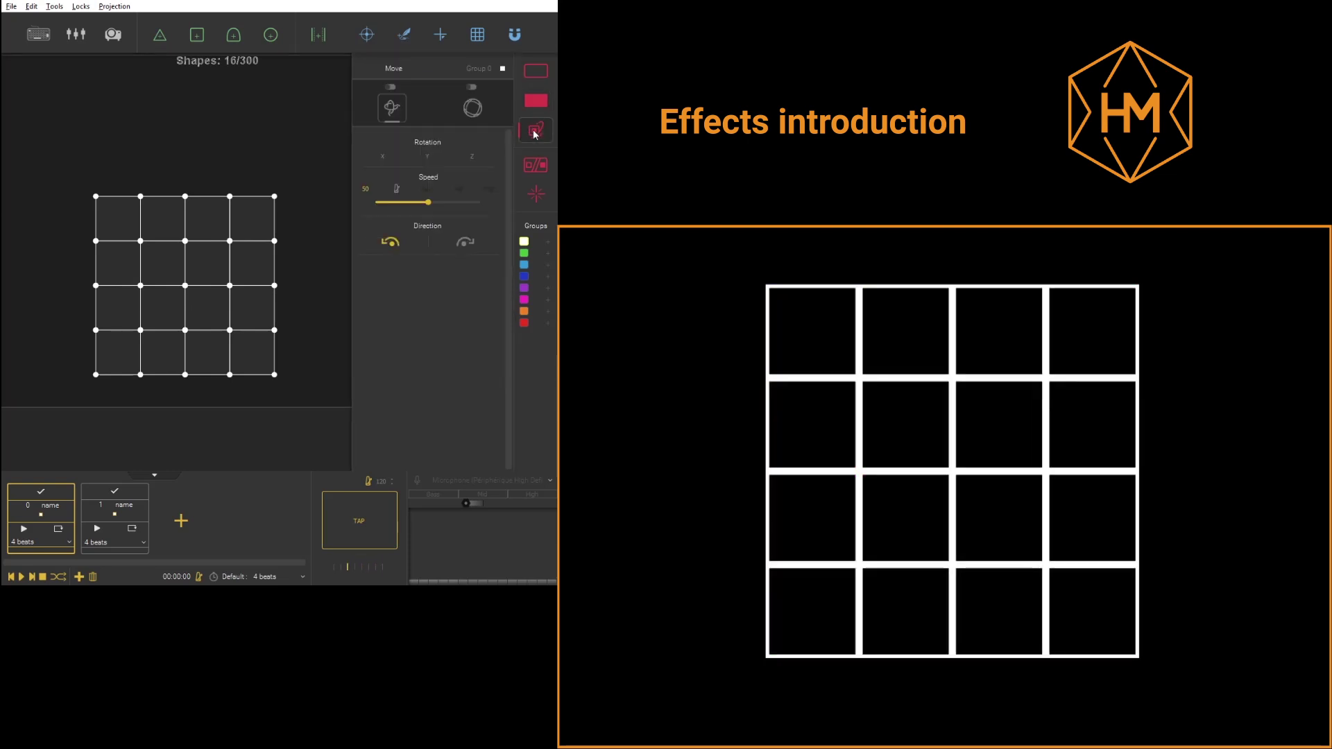
pyautogui.click(391, 108)
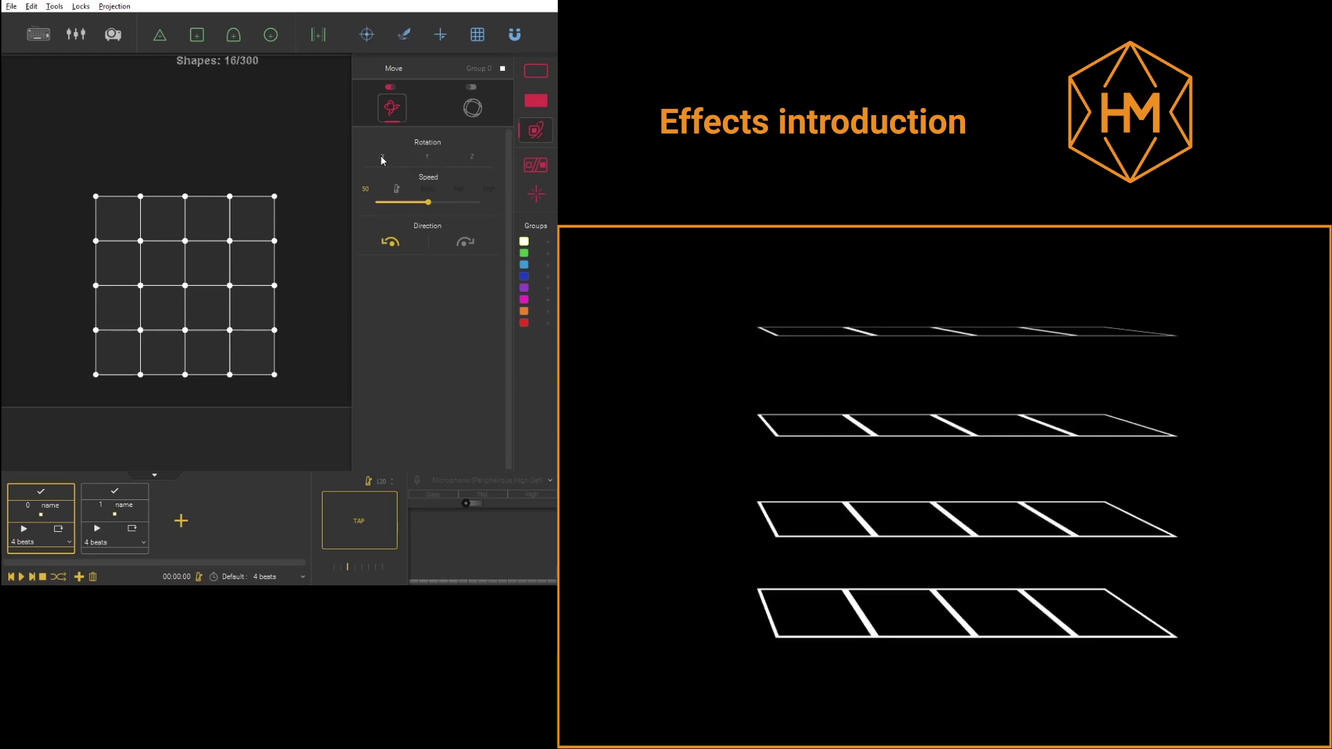
pyautogui.click(426, 156)
pyautogui.click(382, 157)
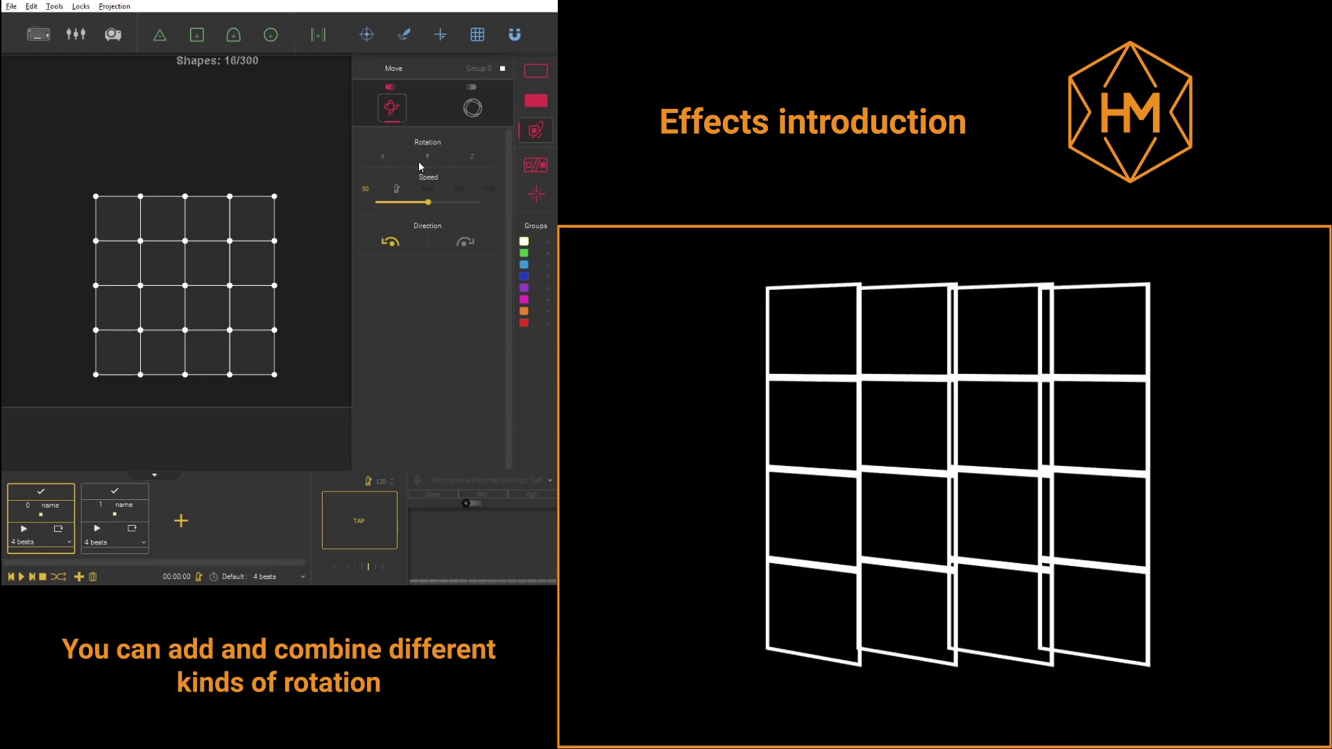
pyautogui.click(472, 157)
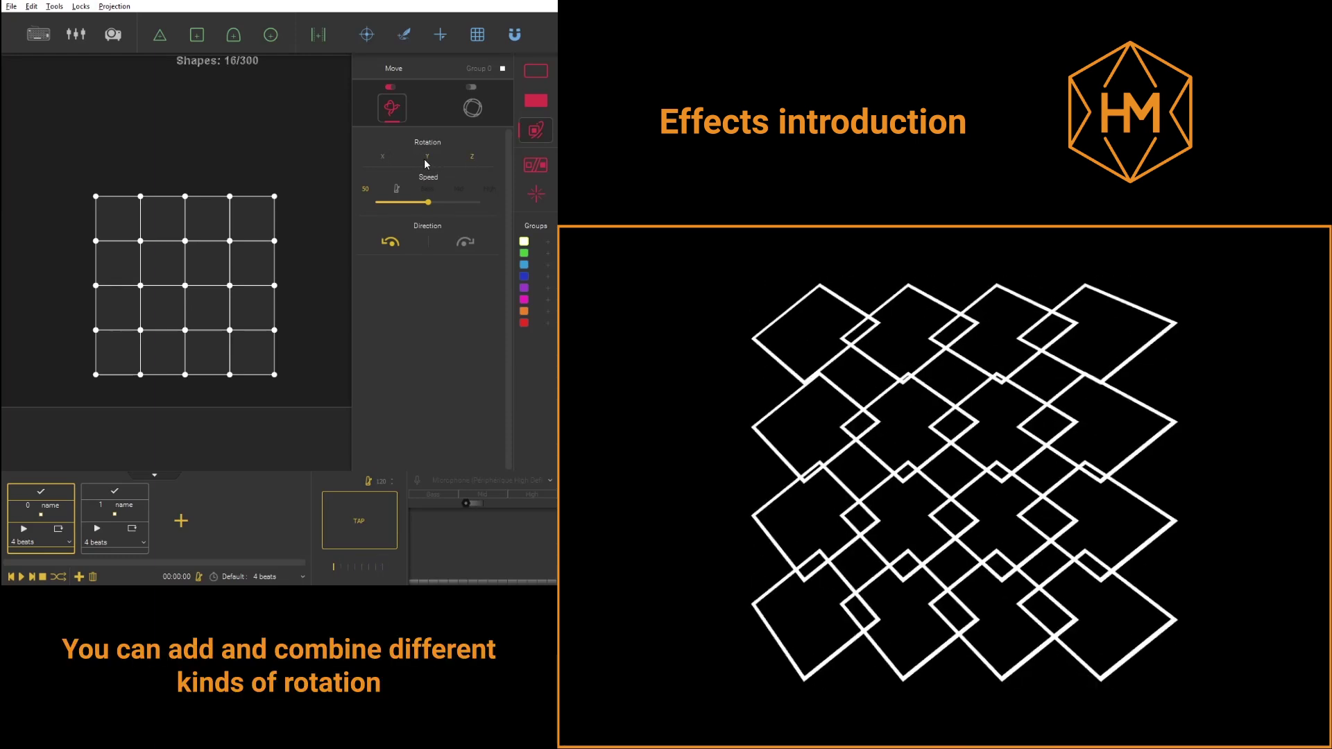
pyautogui.click(381, 157)
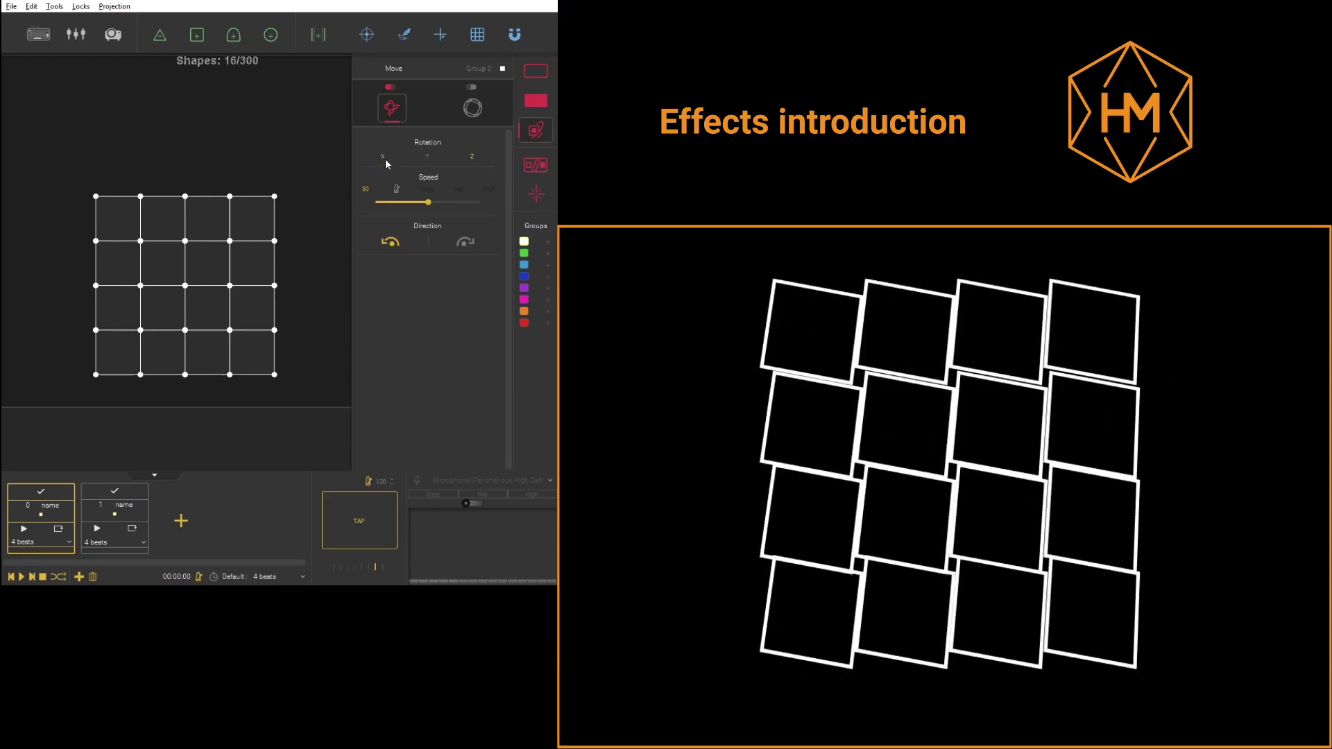
# Slow the rotation to about 18, switch Move off, and show Structure's Radial Glow.
pyautogui.moveTo(428, 202); pyautogui.dragTo(394, 220)
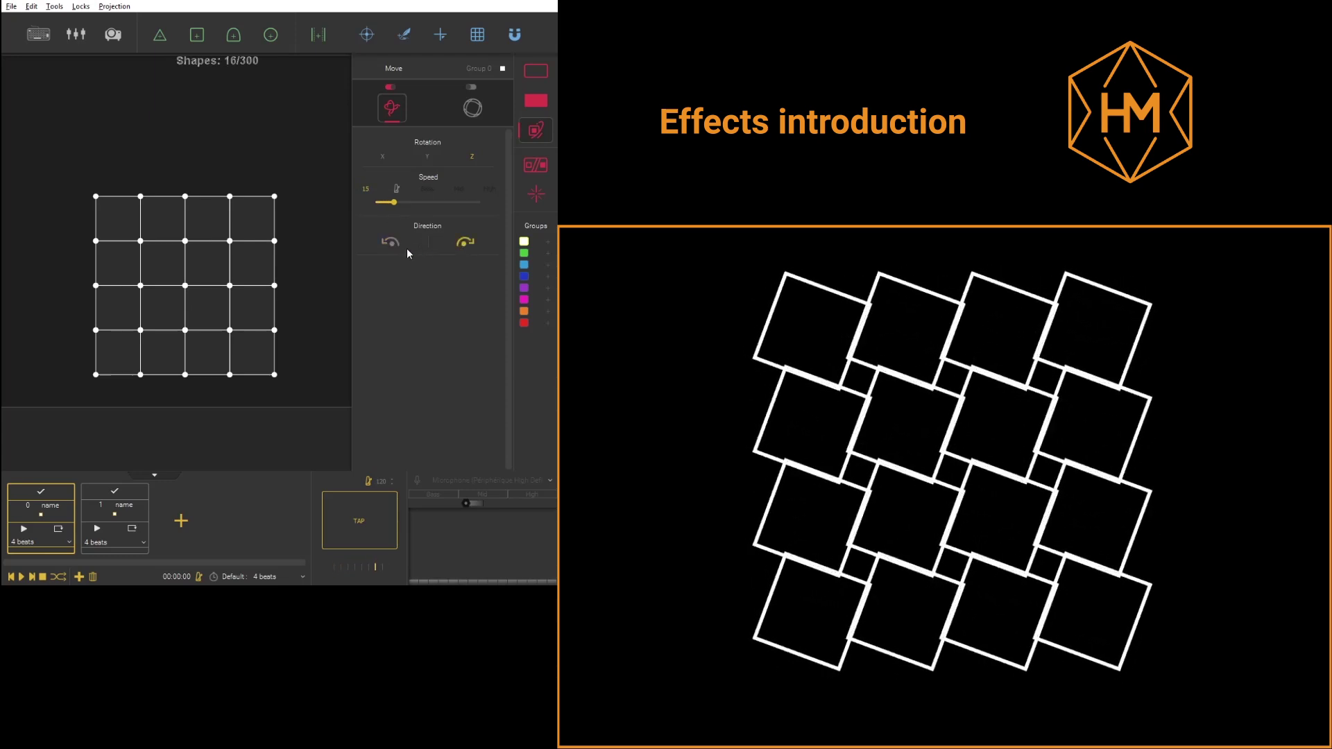
pyautogui.click(390, 87)
pyautogui.click(471, 108)
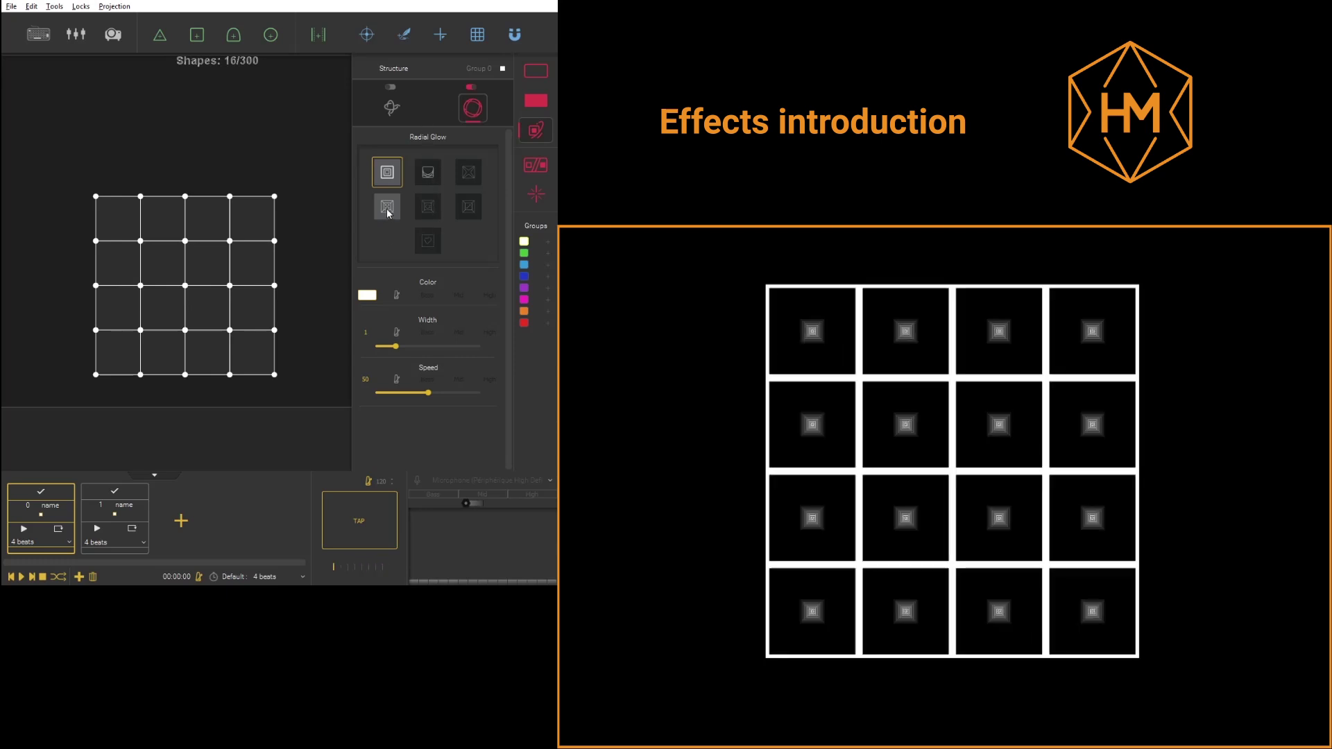
# Move the structure's centre of gravity to the right of the 16 selected grid shapes.
pyautogui.moveTo(50, 176); pyautogui.dragTo(329, 412)
pyautogui.click(366, 34)
pyautogui.moveTo(118, 222); pyautogui.dragTo(308, 324)
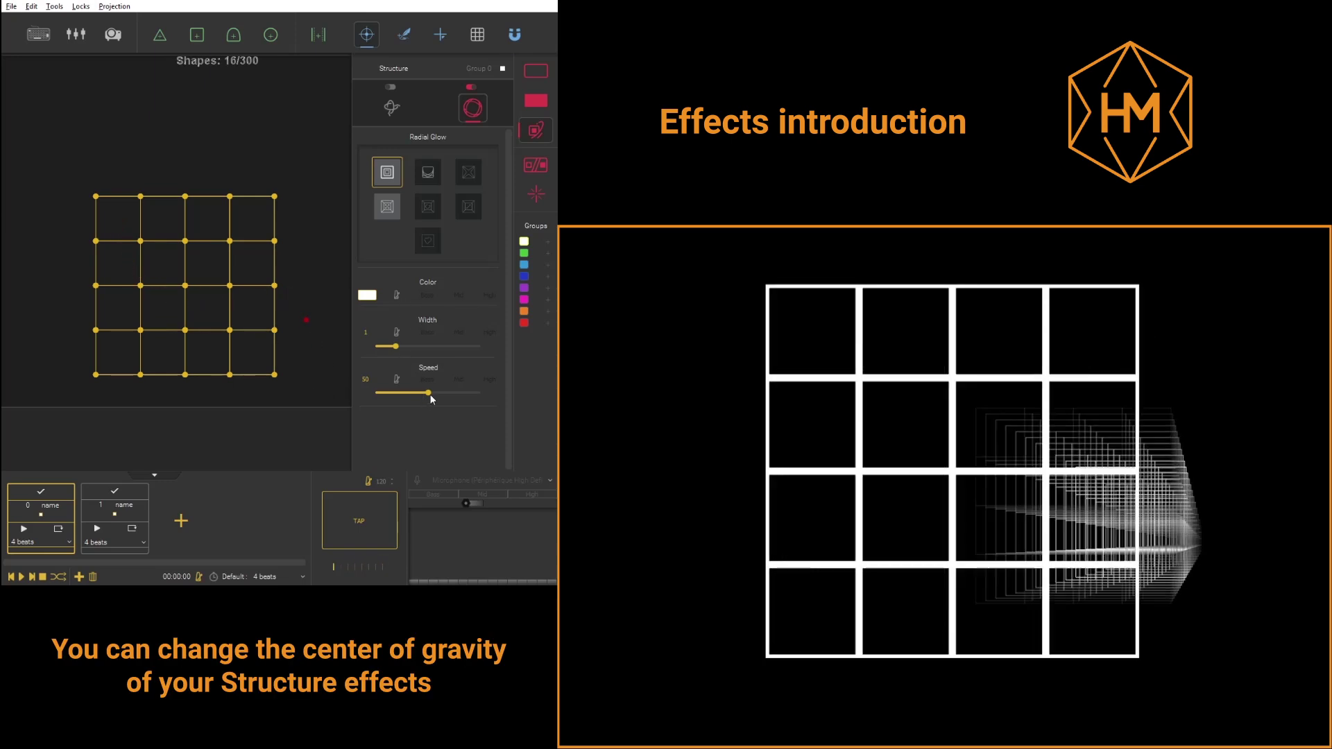
pyautogui.click(293, 281)
pyautogui.moveTo(21, 170); pyautogui.dragTo(328, 425)
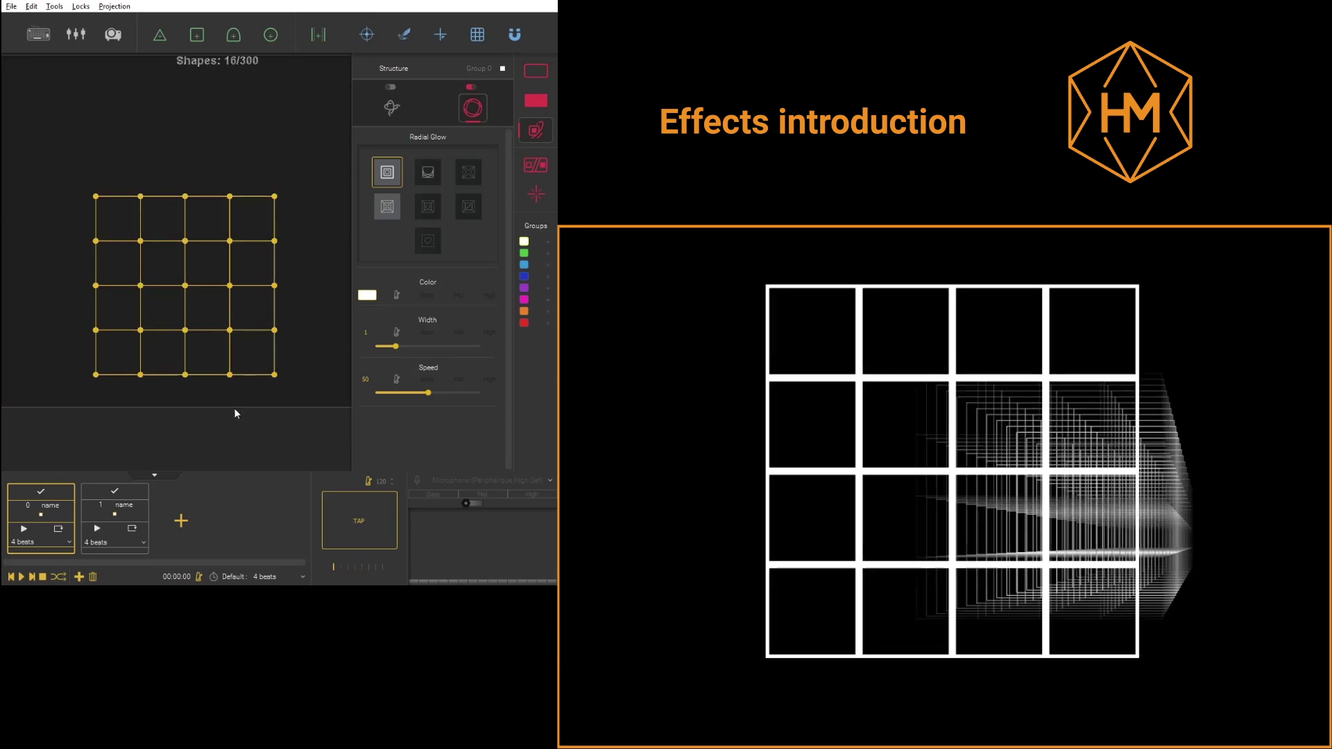
pyautogui.click(301, 346)
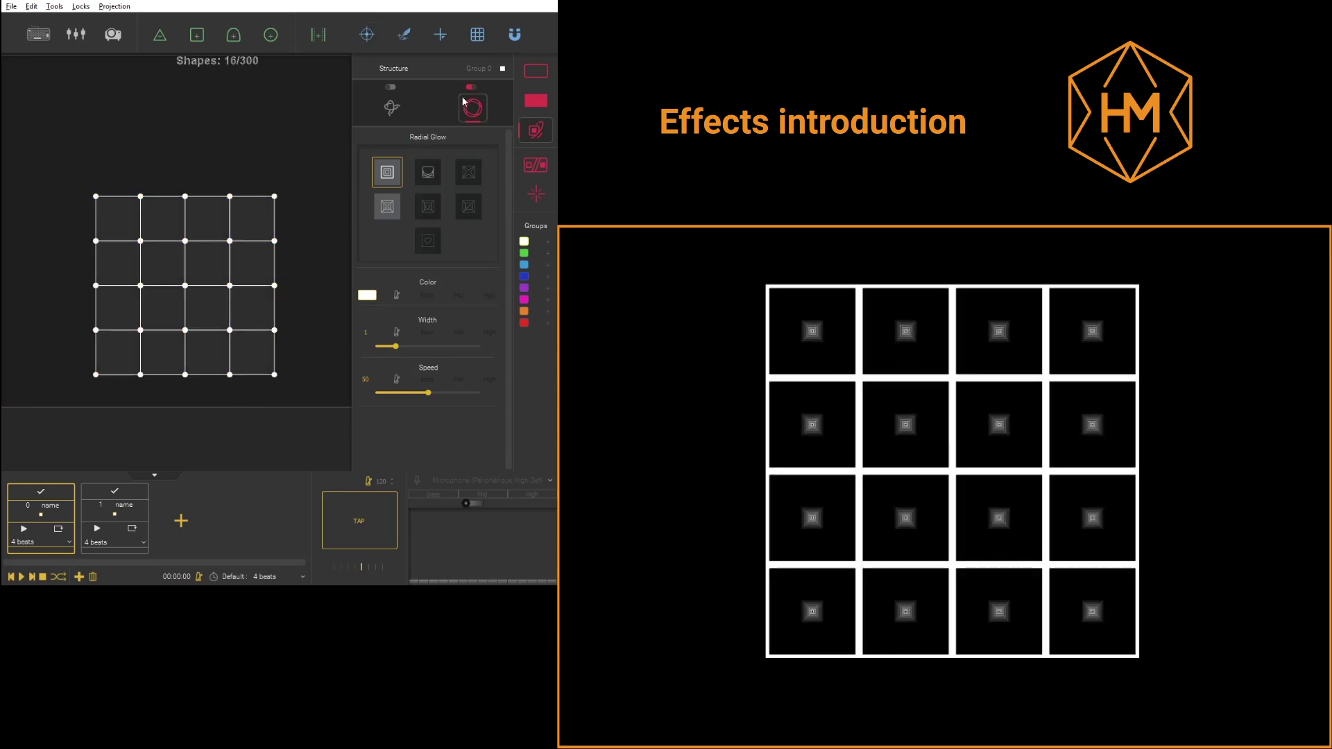
# Try Elastic Position, then switch the Structure effect off.
pyautogui.click(395, 216)
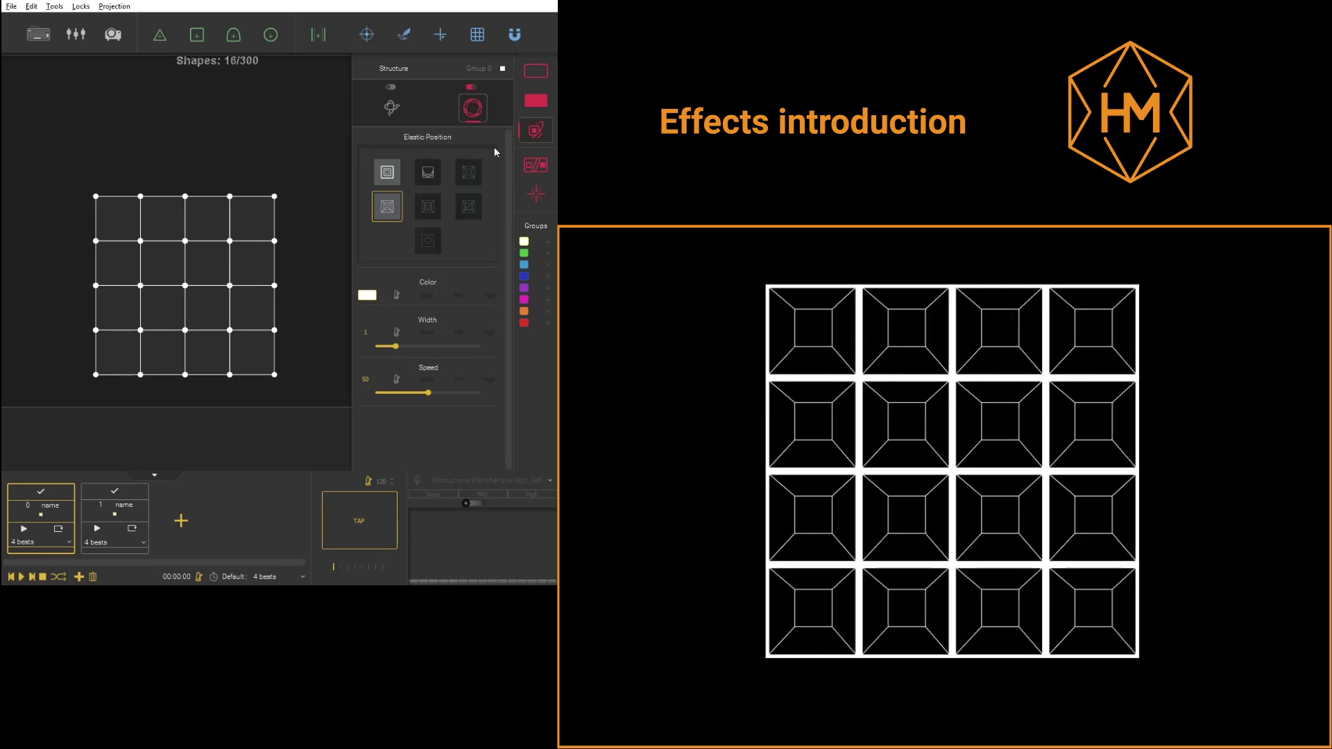
pyautogui.click(471, 87)
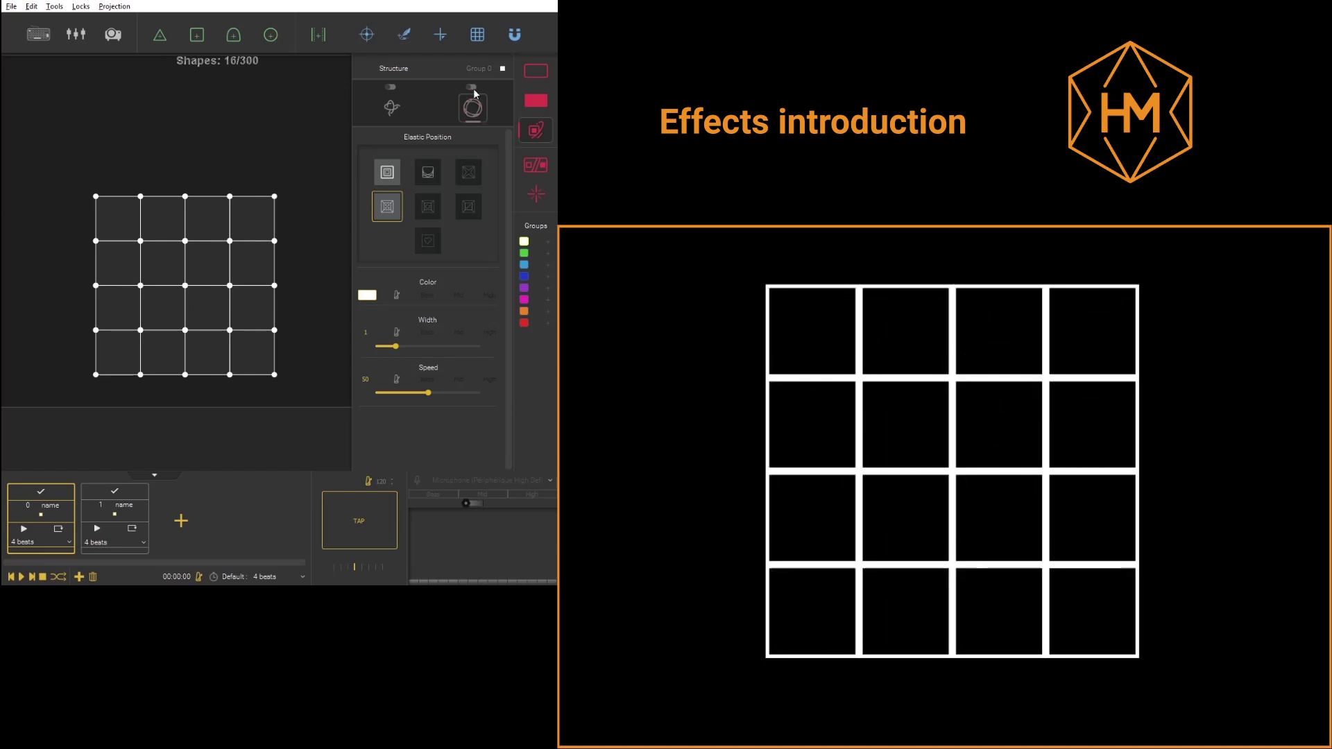
pyautogui.click(538, 196)
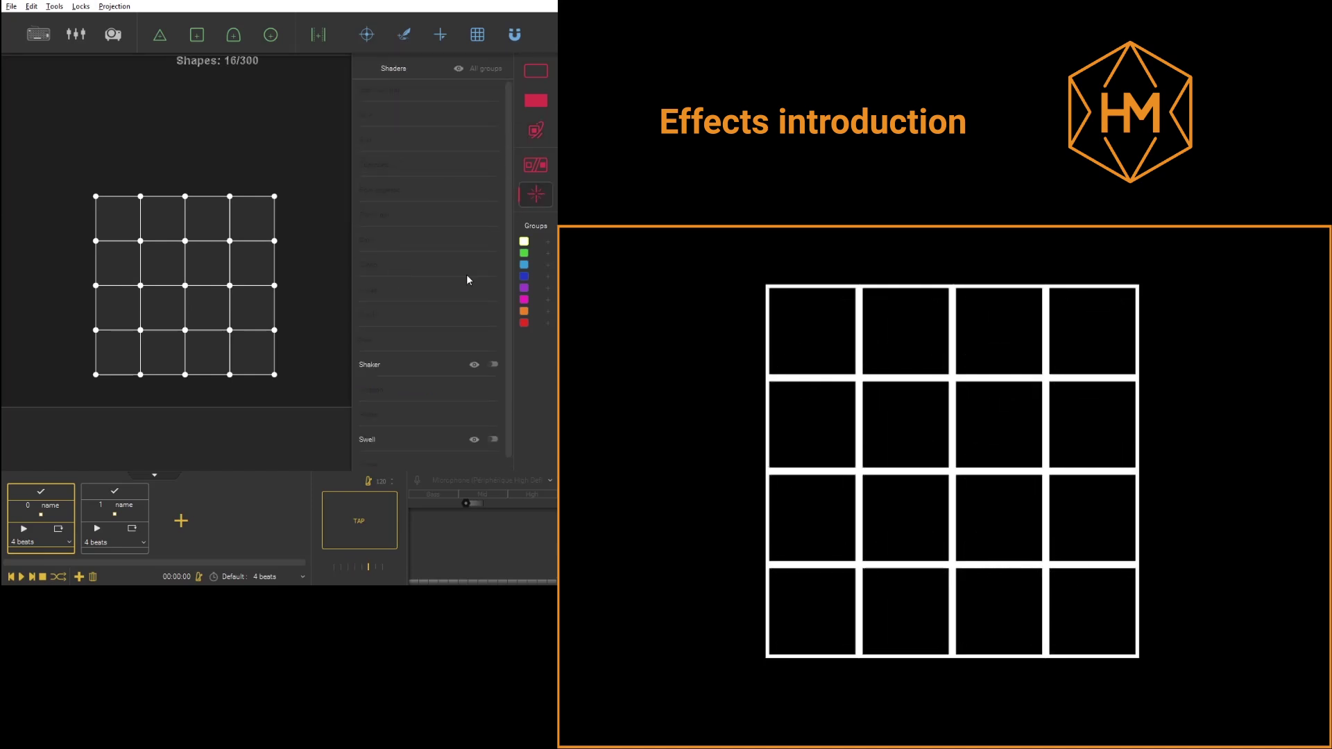
# Enable the Swell shader and settle it at mild waves.
pyautogui.click(474, 440)
pyautogui.moveTo(398, 435); pyautogui.dragTo(425, 434)
pyautogui.click(475, 401)
pyautogui.click(493, 427)
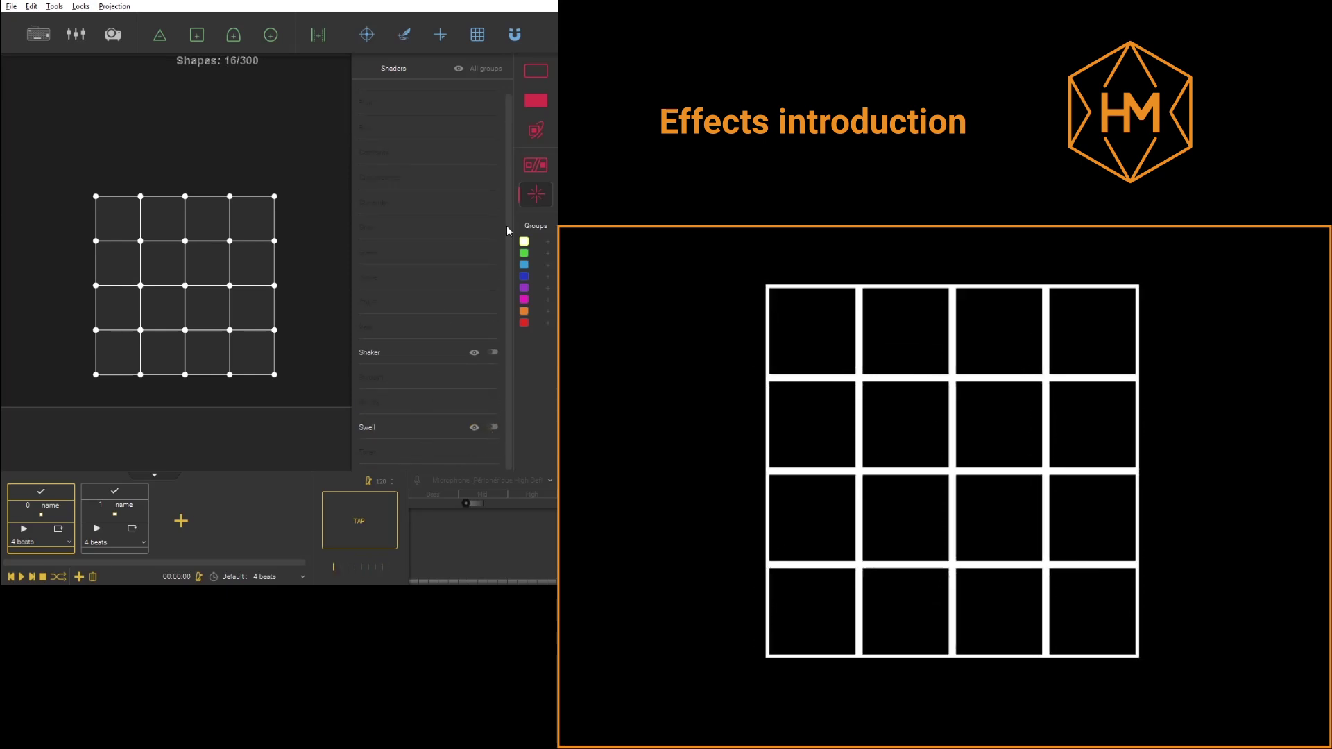
# Try a random-colour fill on the squares, then remove it again.
pyautogui.click(531, 102)
pyautogui.click(379, 108)
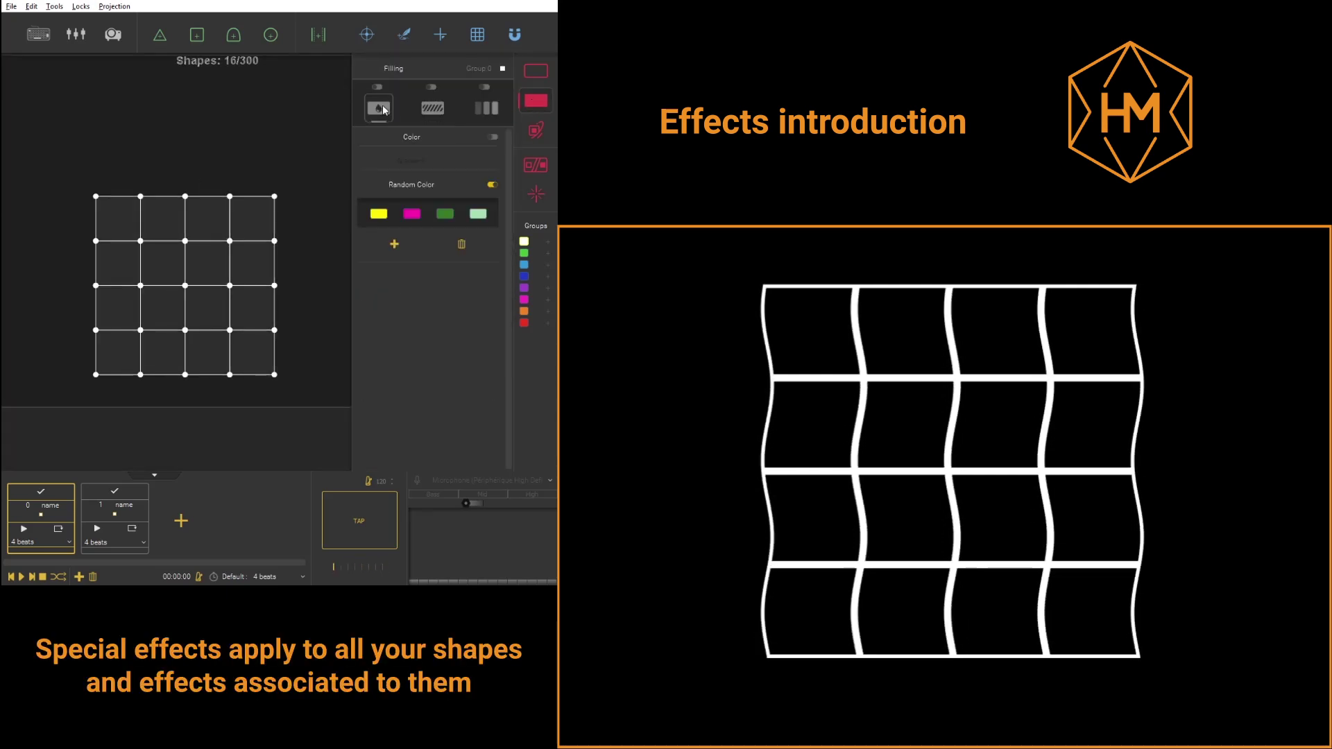
pyautogui.click(382, 109)
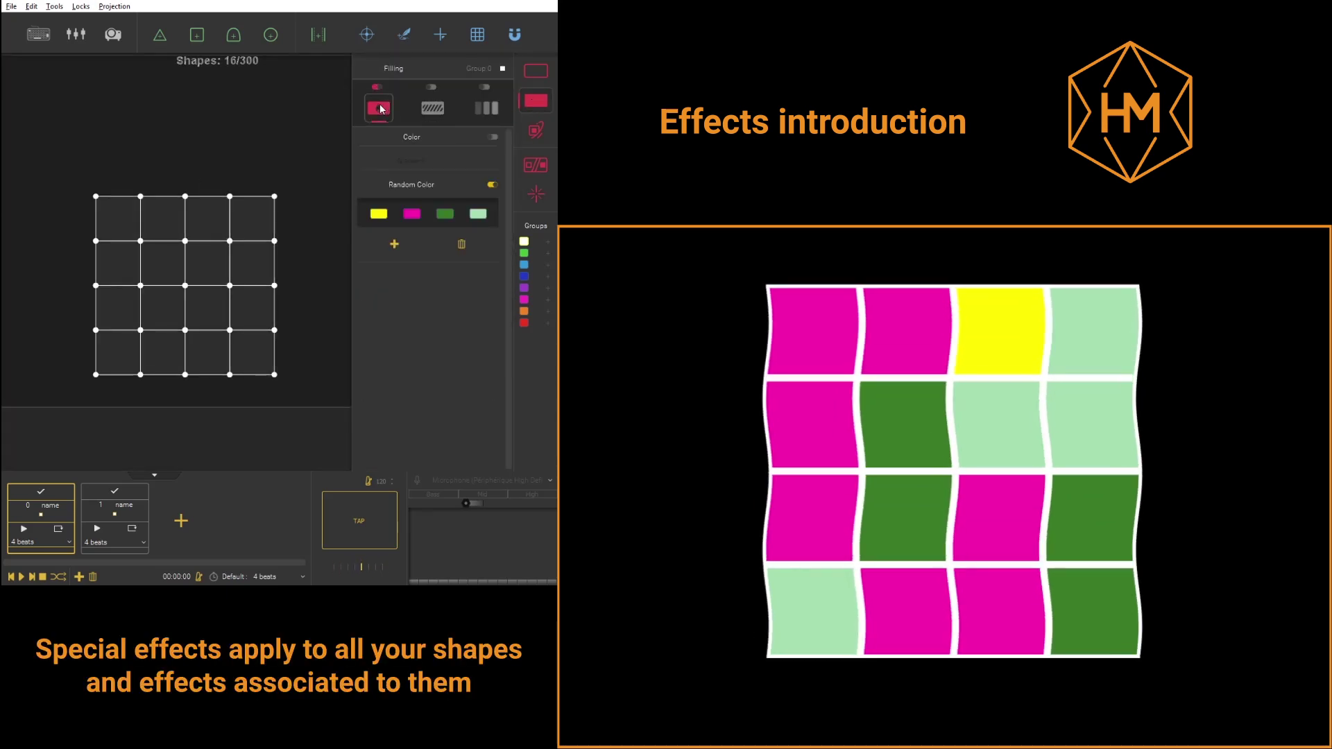
pyautogui.click(378, 88)
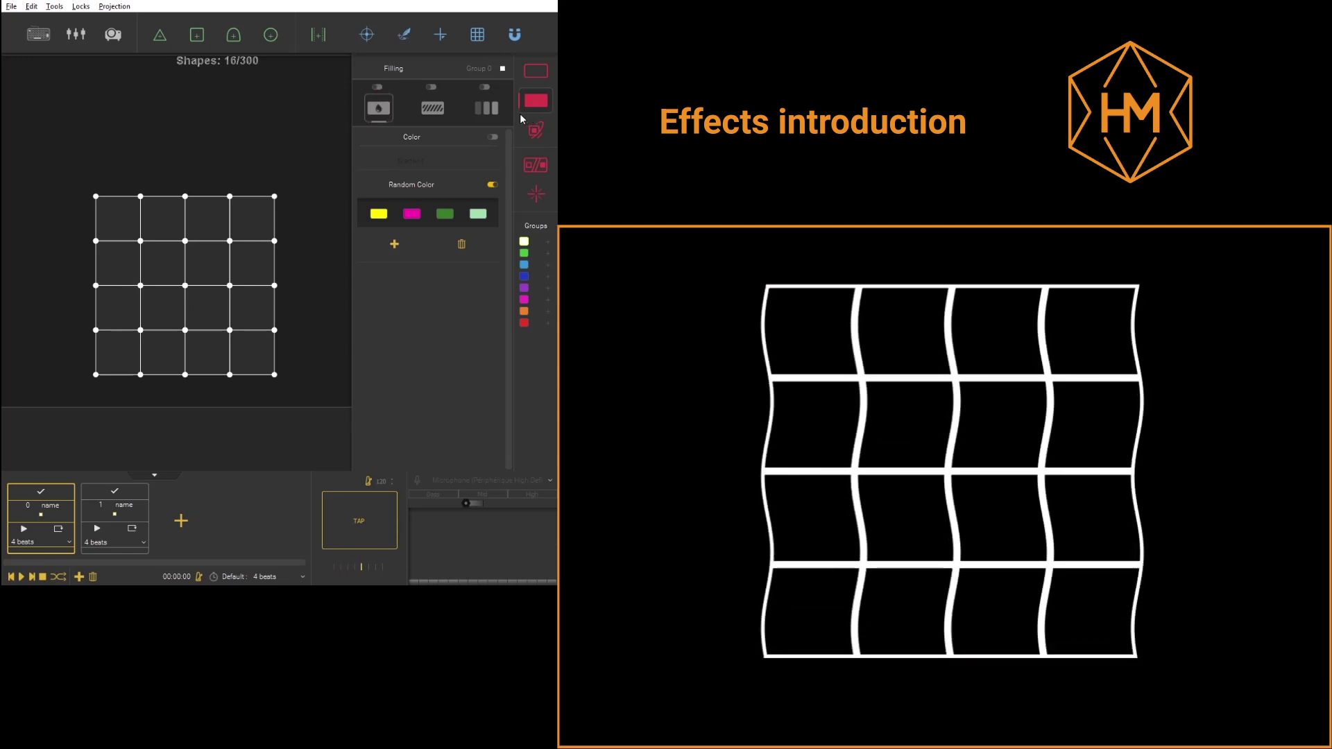
pyautogui.click(534, 135)
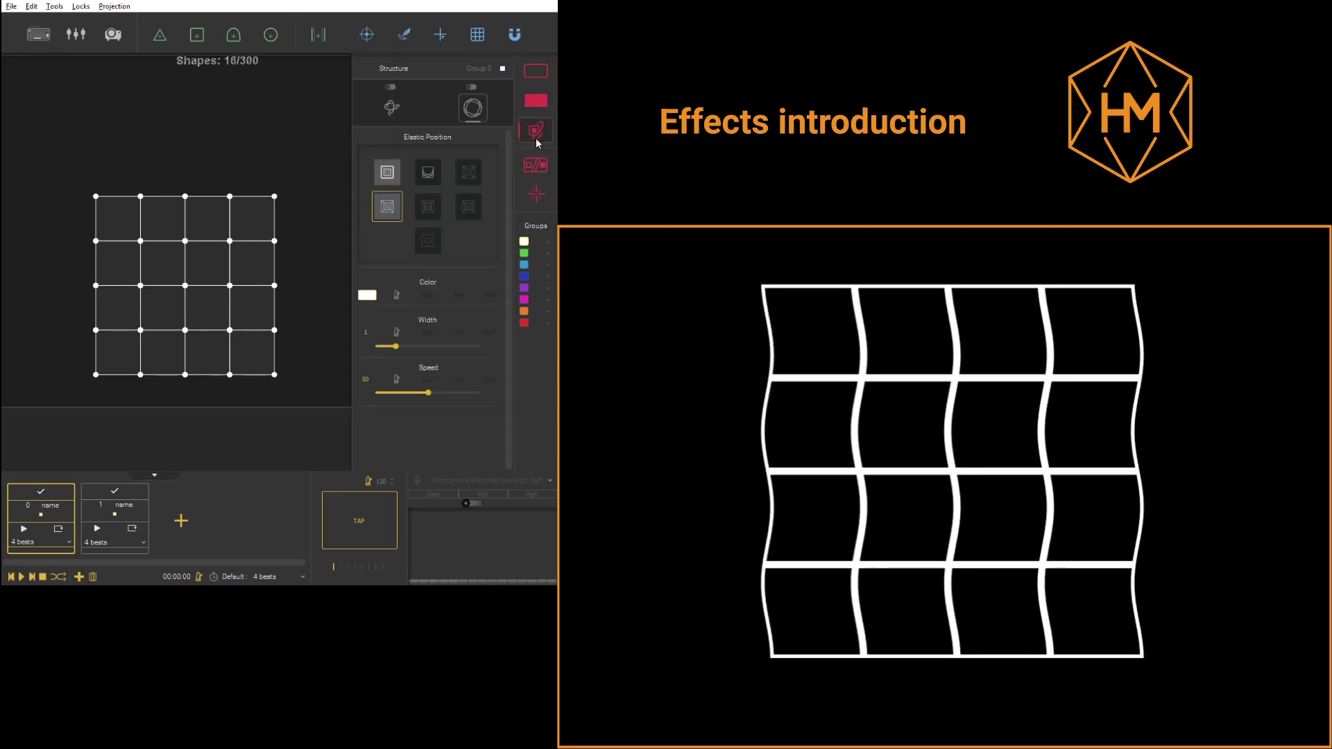
pyautogui.click(536, 165)
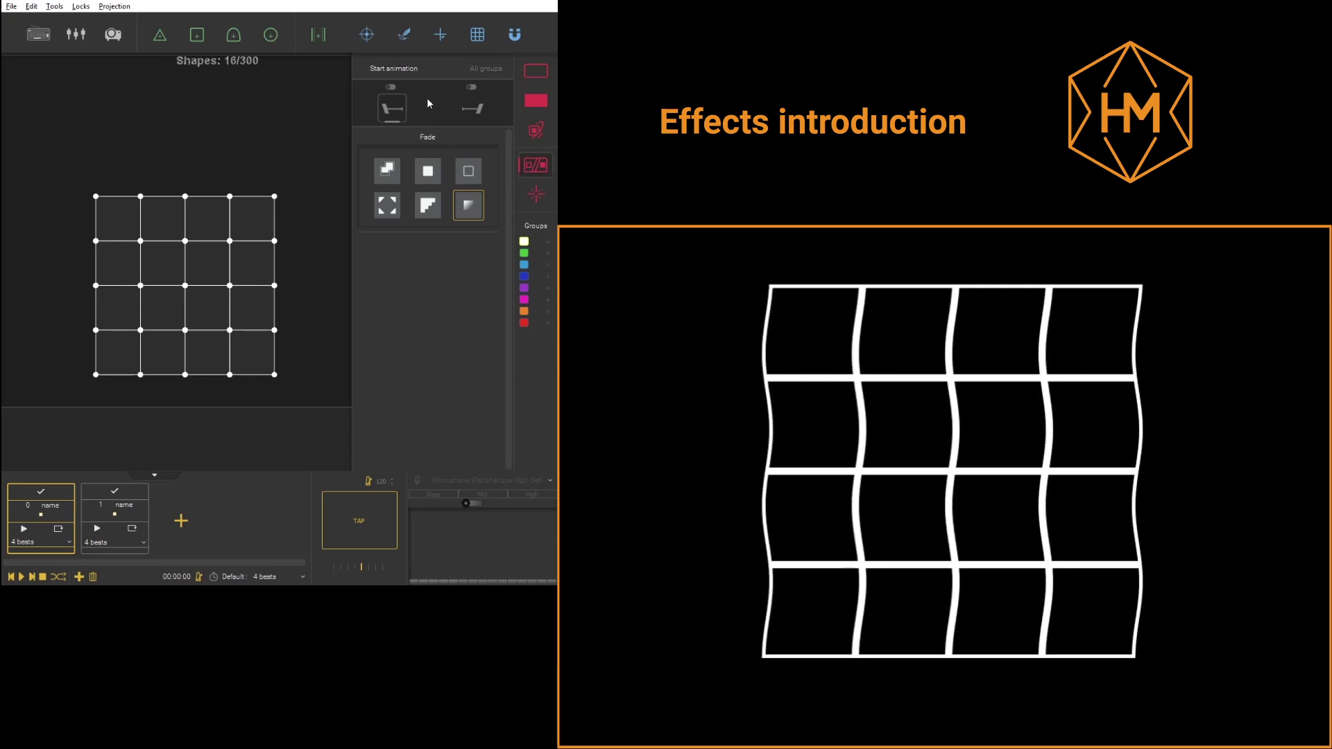
# Compare start and end transition settings and alternate between cue 0 and cue 1.
pyautogui.click(469, 111)
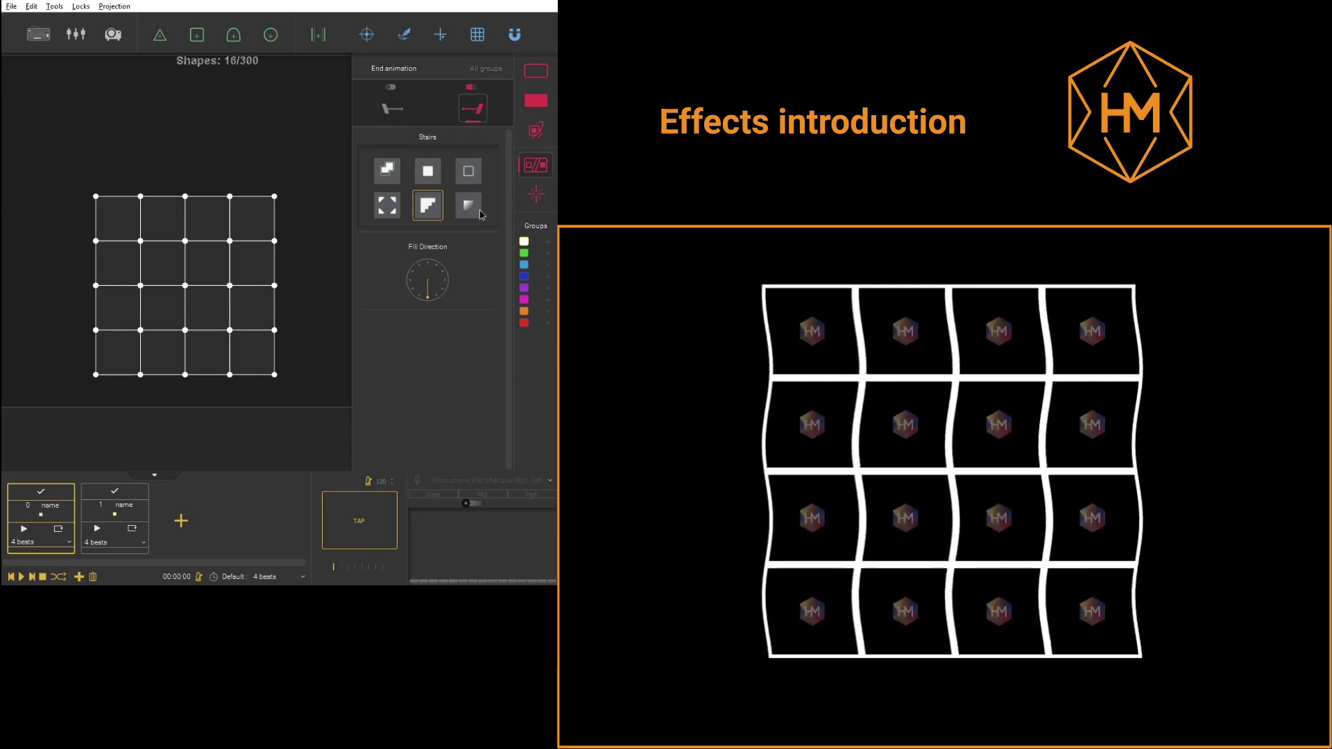
pyautogui.click(392, 109)
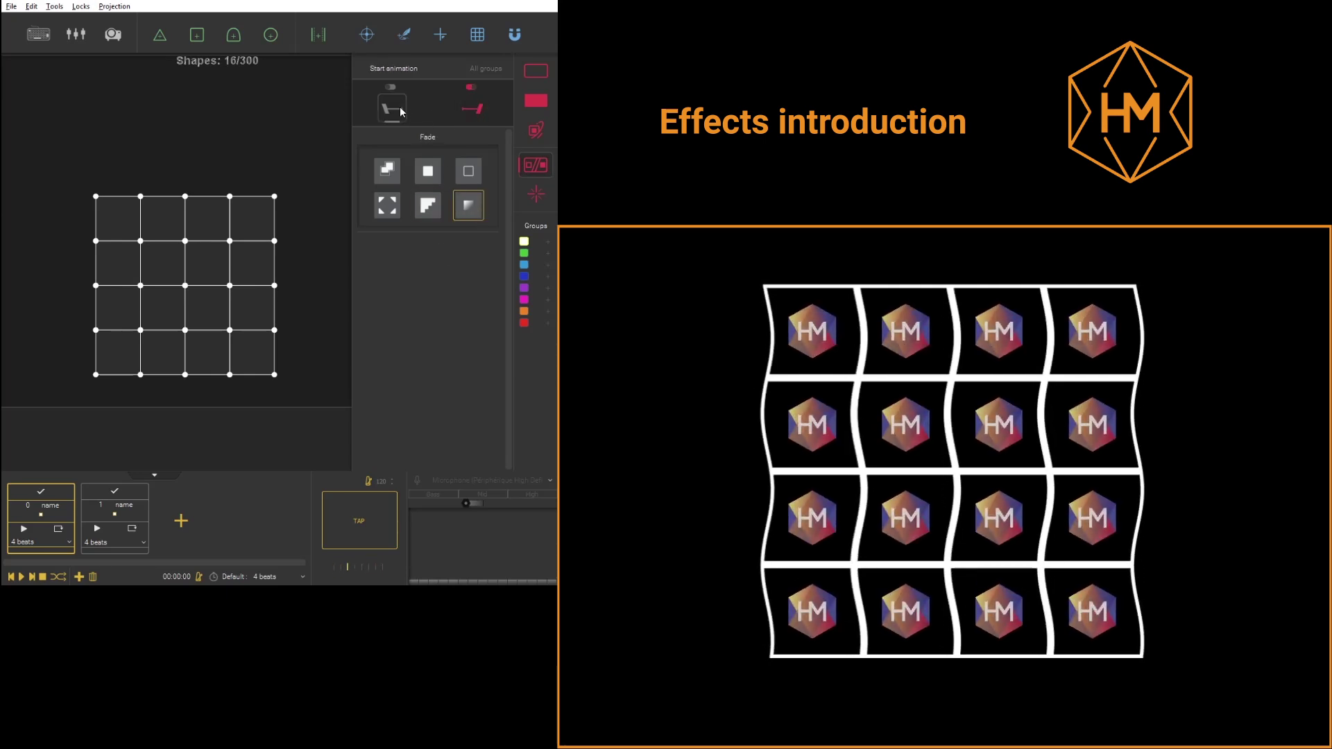
pyautogui.click(475, 112)
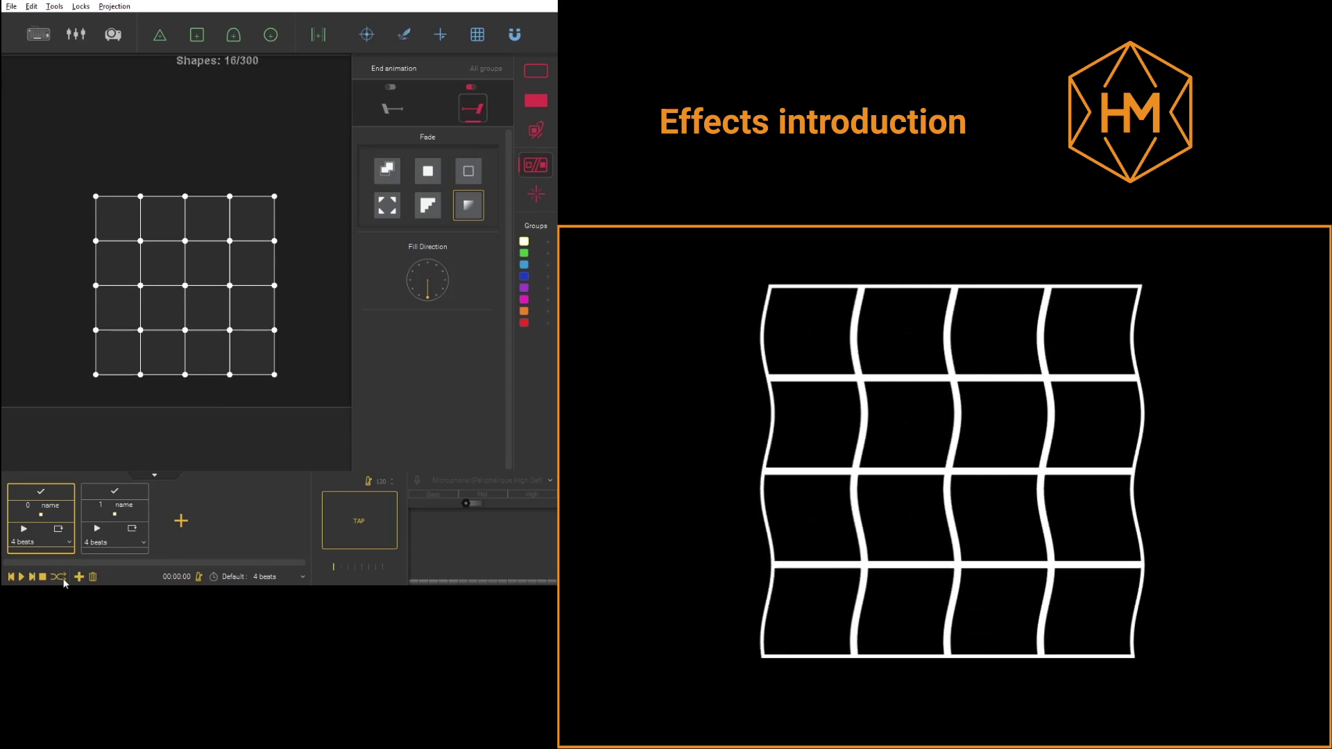
pyautogui.click(118, 508)
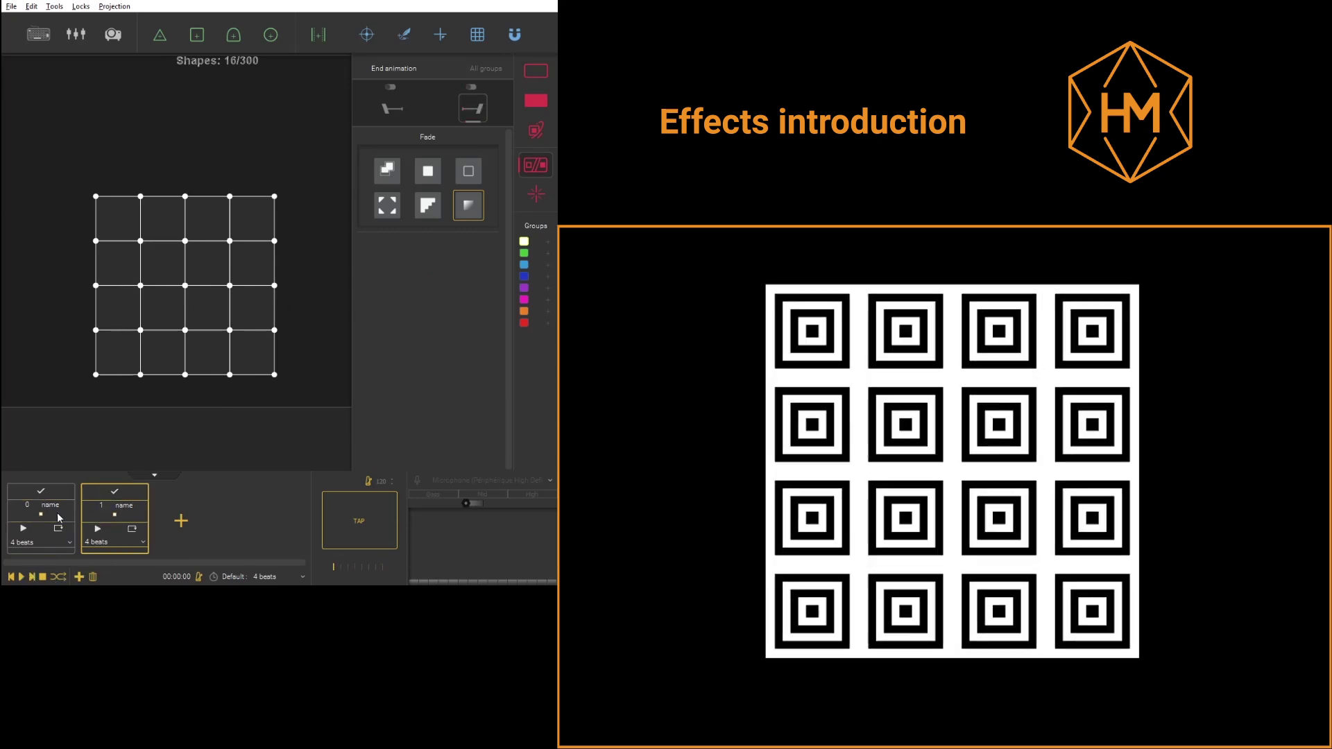
pyautogui.click(59, 517)
pyautogui.click(128, 516)
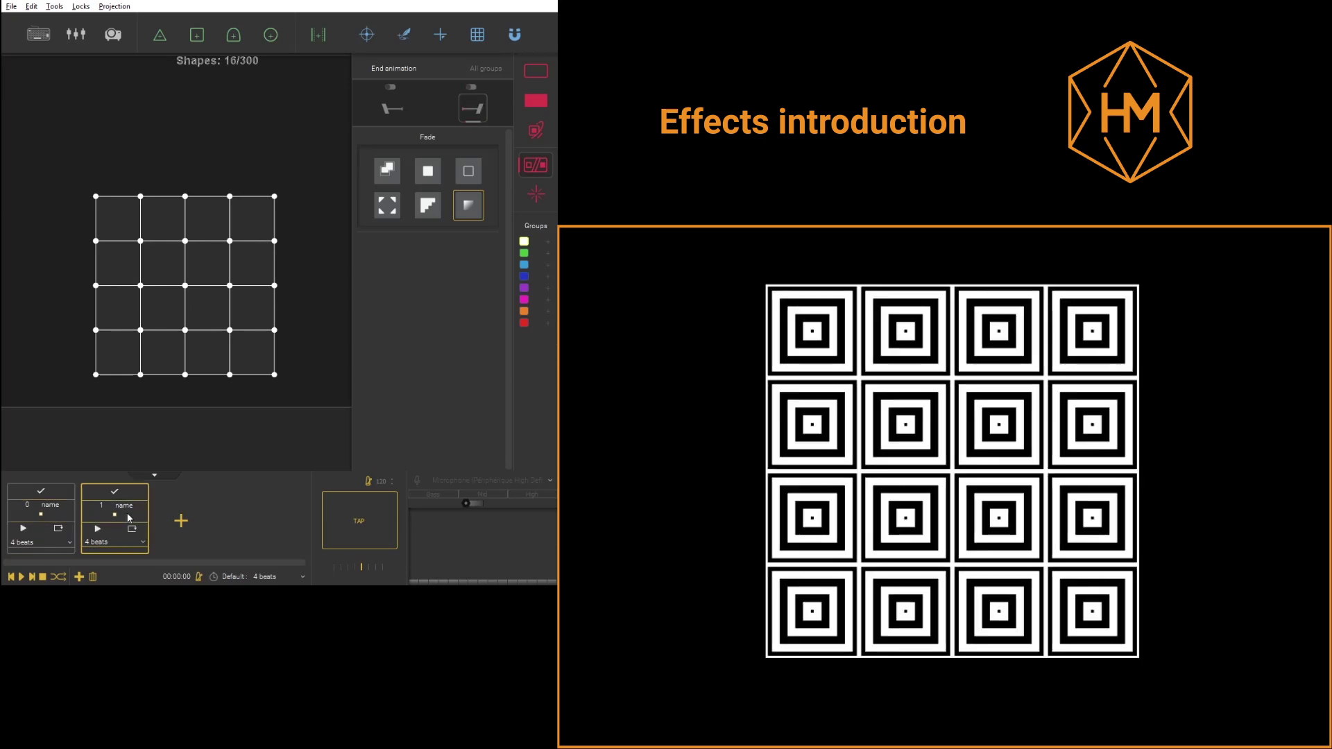
pyautogui.click(64, 514)
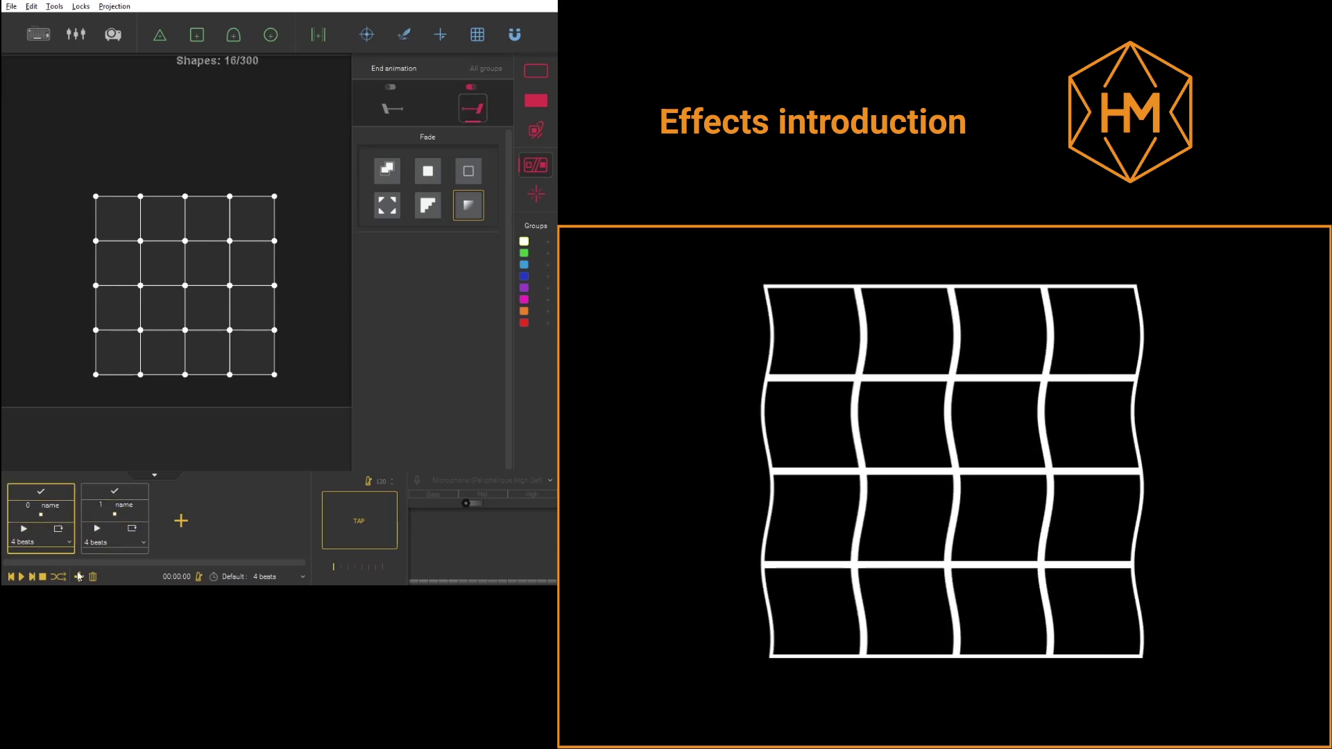
# Play the cues with both Start and End Fade transitions enabled.
pyautogui.click(21, 576)
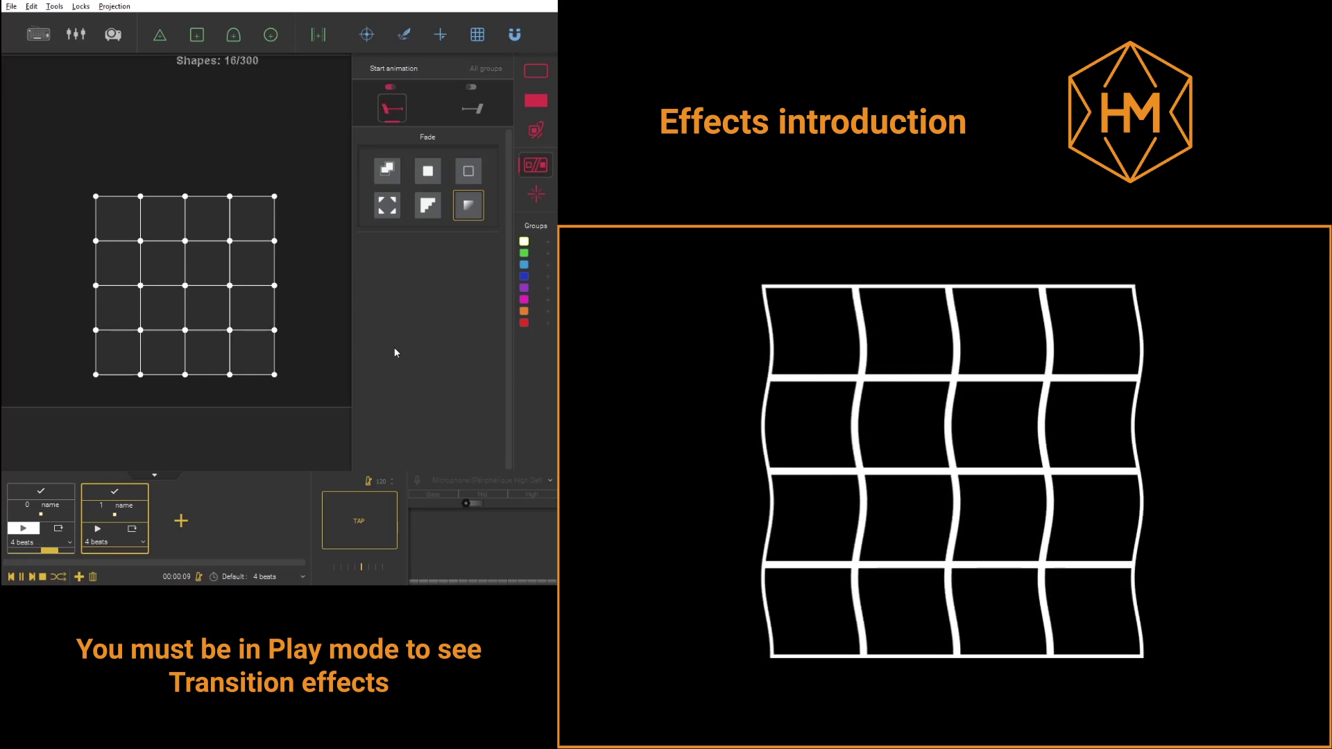
pyautogui.click(475, 108)
pyautogui.click(480, 108)
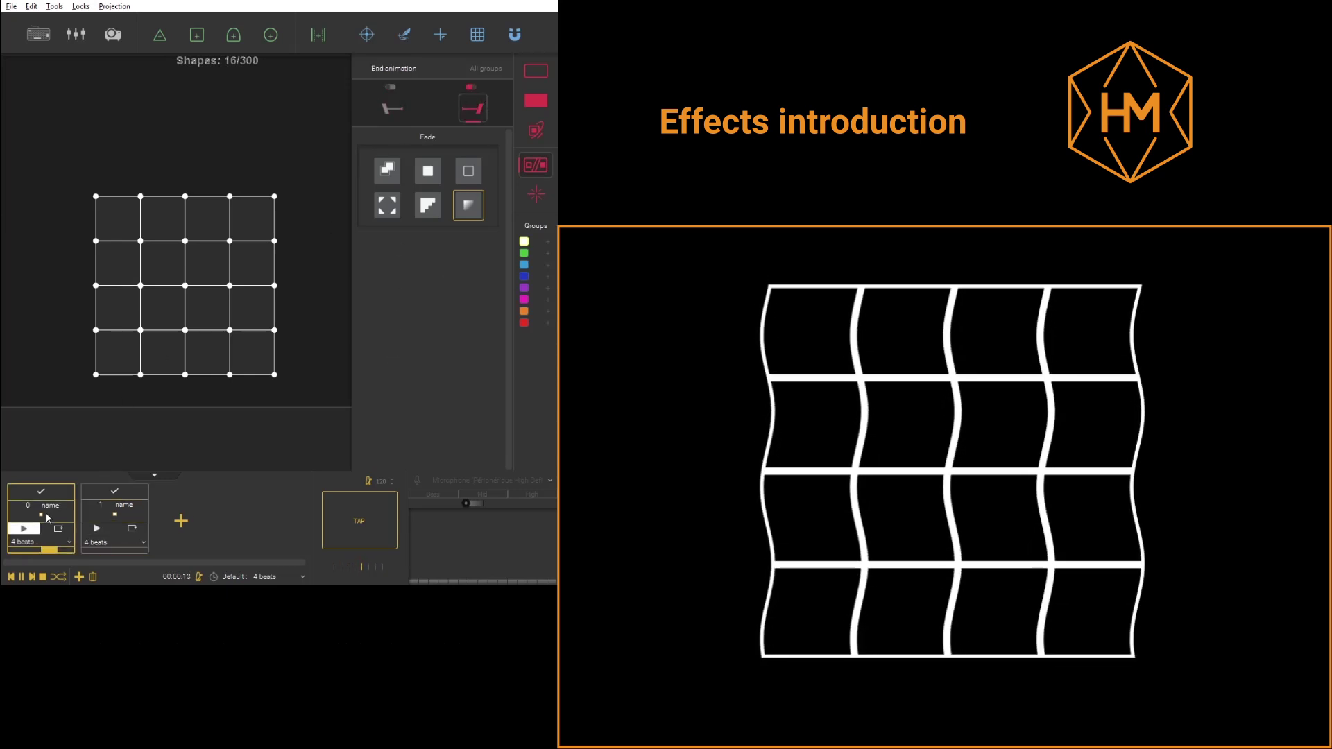
pyautogui.click(392, 100)
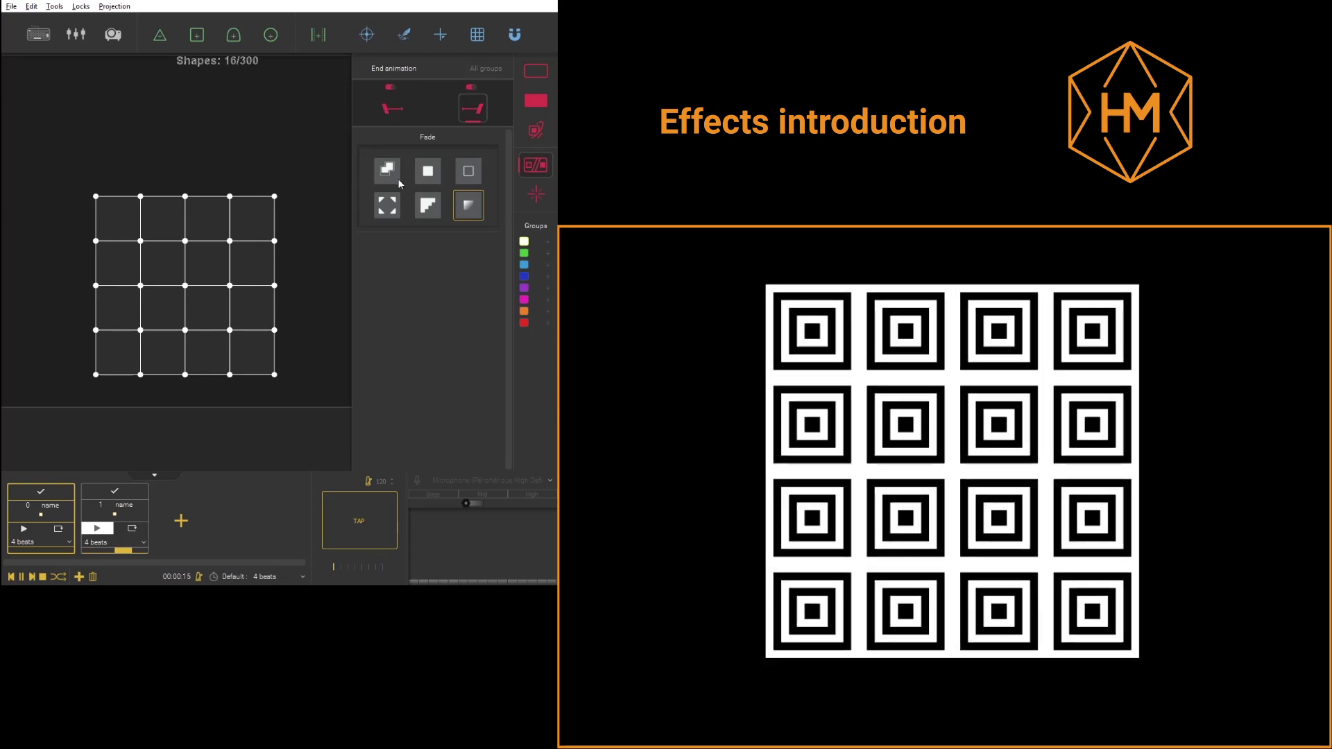